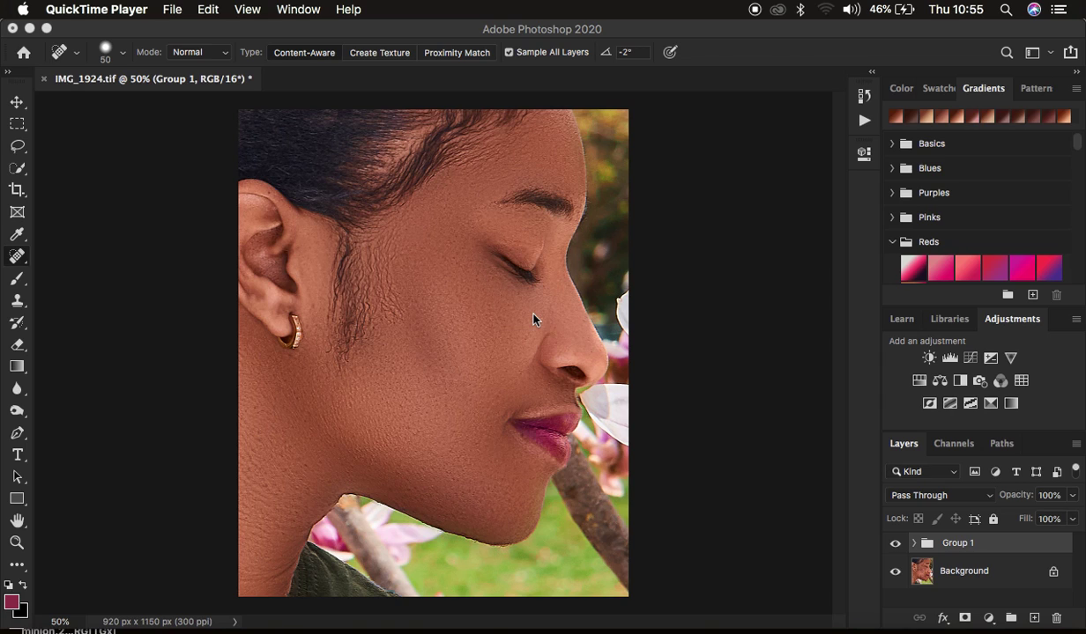
# Step: Compare the portrait with and without the existing retouching in Group 1
pyautogui.click(893, 545)
pyautogui.click(894, 546)
pyautogui.click(893, 546)
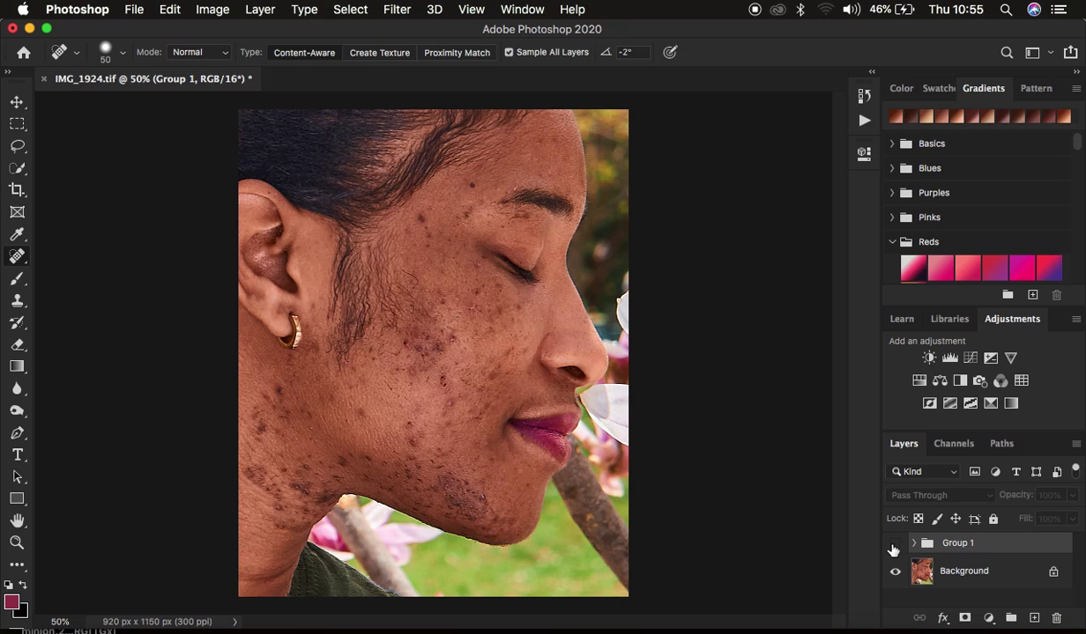
pyautogui.click(894, 545)
pyautogui.click(893, 546)
pyautogui.click(894, 546)
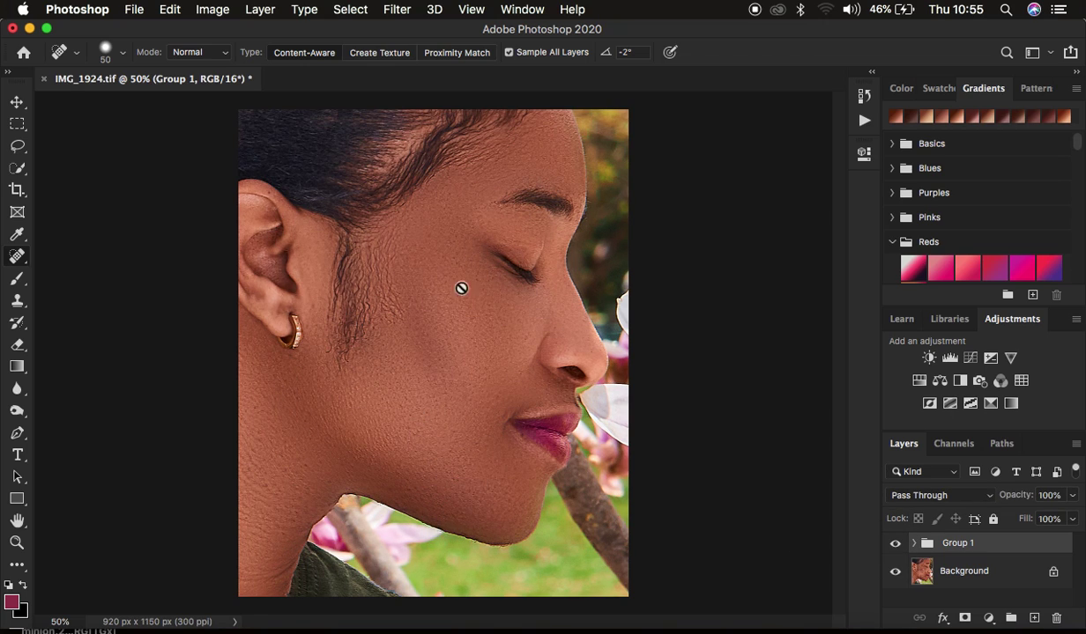
pyautogui.click(893, 546)
pyautogui.click(895, 545)
# Step: Delete Group 1 and duplicate the Background layer as a working copy
pyautogui.press('Delete')
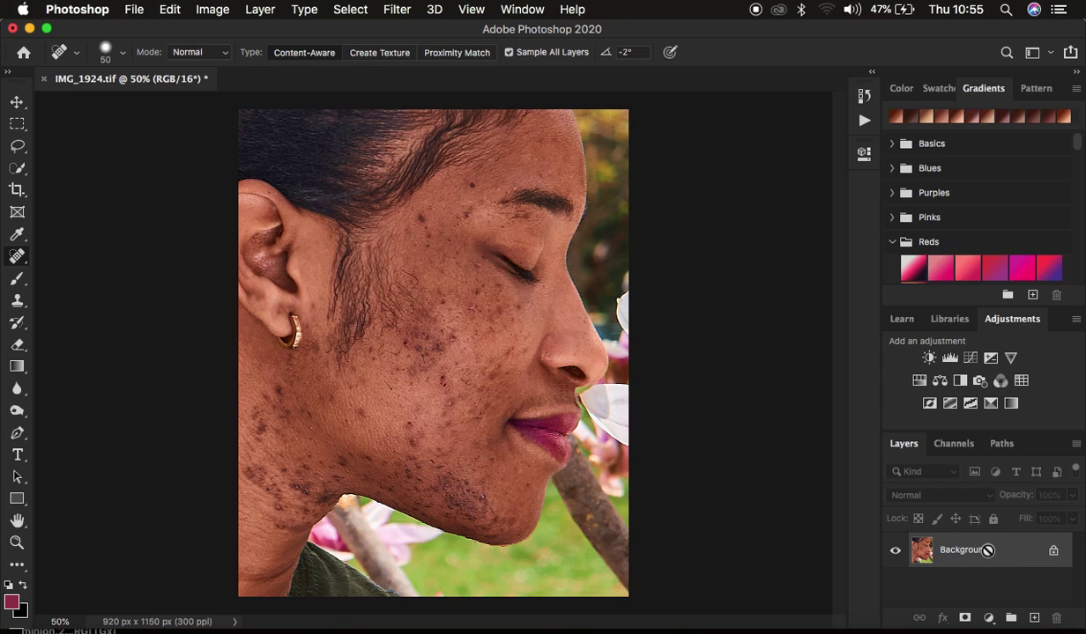
pyautogui.press('super+j')
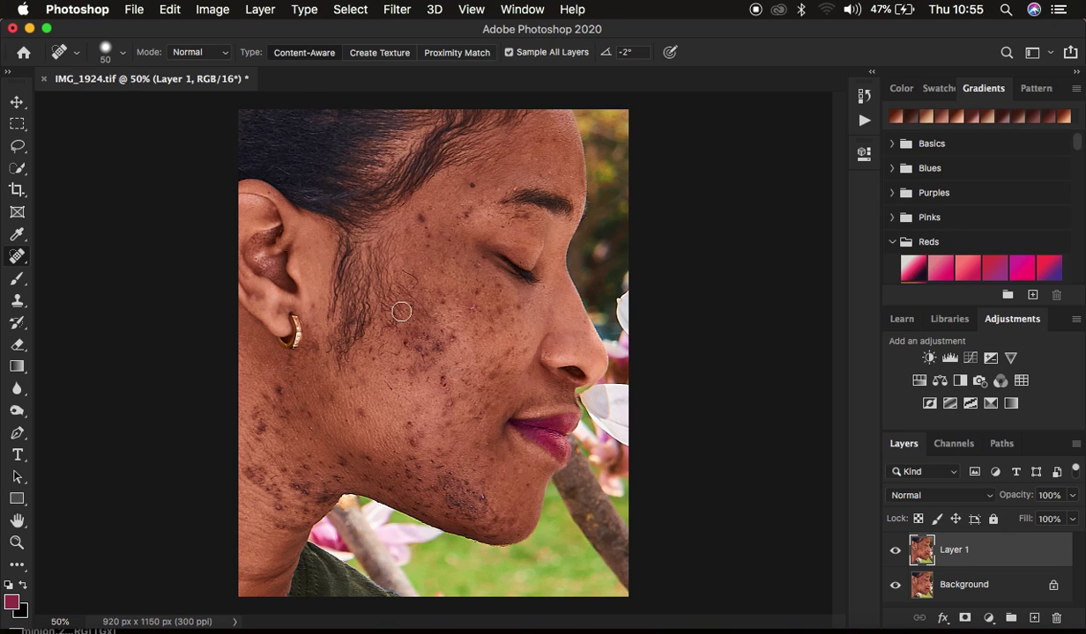
# Step: Spot-heal the stray hair and dark blemishes on the middle of the cheek with a 20 px brush
pyautogui.press('super+equal')
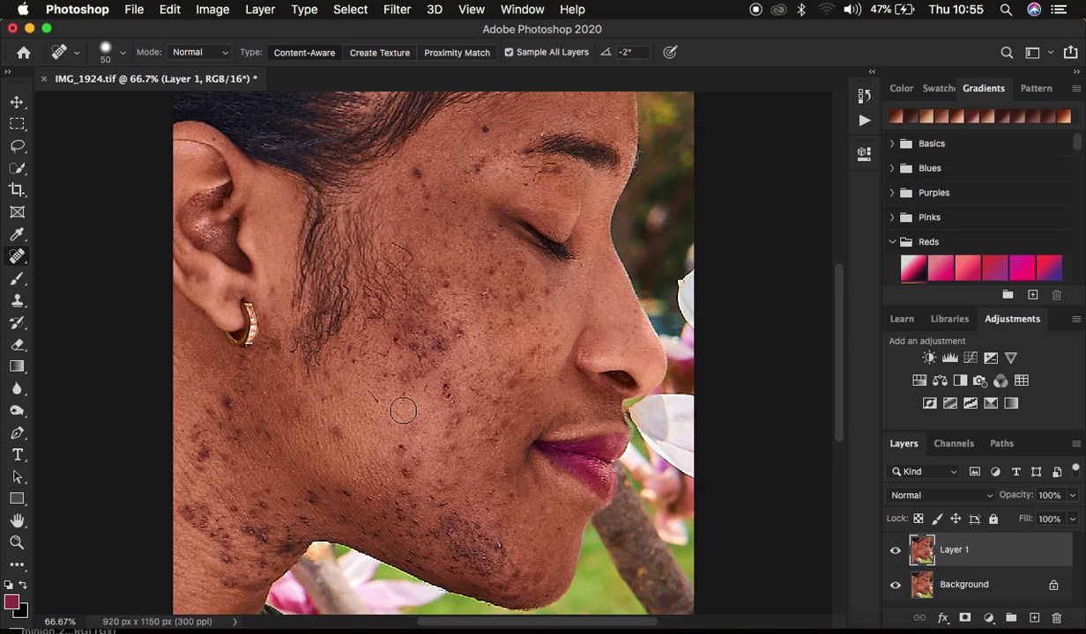
pyautogui.press('super+equal')
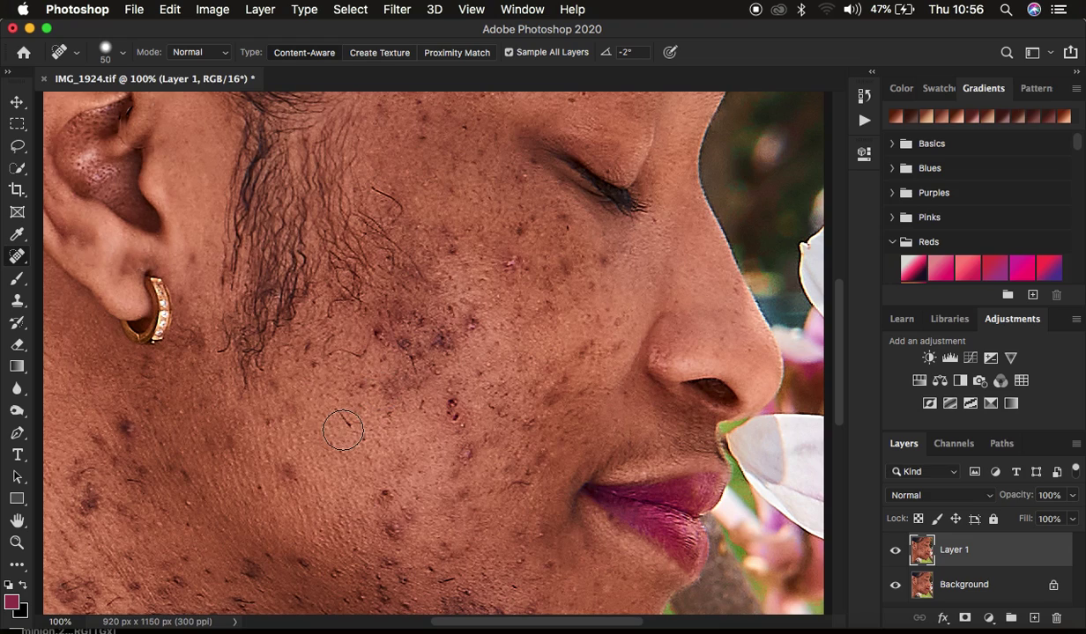
pyautogui.press('[')
pyautogui.press('[')
pyautogui.press('[')
pyautogui.press('[')
pyautogui.press('[')
pyautogui.press('[')
pyautogui.press('[')
pyautogui.press(']')
pyautogui.moveTo(350, 427); pyautogui.dragTo(334, 401)
pyautogui.moveTo(445, 405)
pyautogui.mouseDown()
pyautogui.moveTo(450, 414)
pyautogui.moveTo(453, 388)
pyautogui.mouseUp()
pyautogui.moveTo(466, 455)
pyautogui.mouseDown()
pyautogui.moveTo(463, 428)
pyautogui.moveTo(489, 446)
pyautogui.mouseUp()
# Step: Patch the blemishes on the lower cheek beside the mouth with clean nearby skin using the Patch tool
pyautogui.rightClick(16, 257)
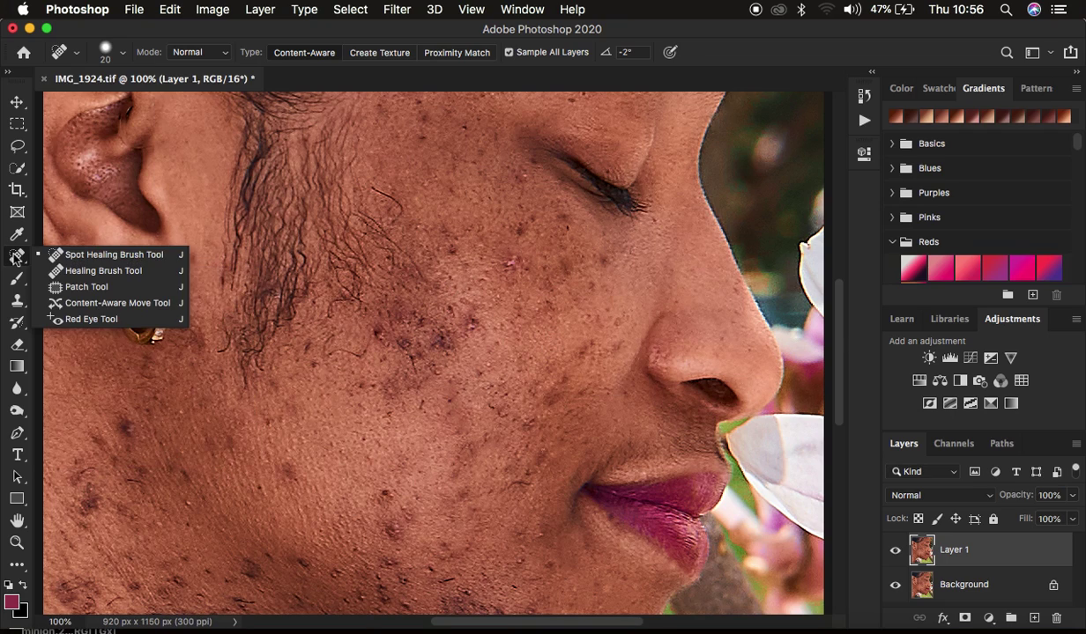
pyautogui.click(77, 287)
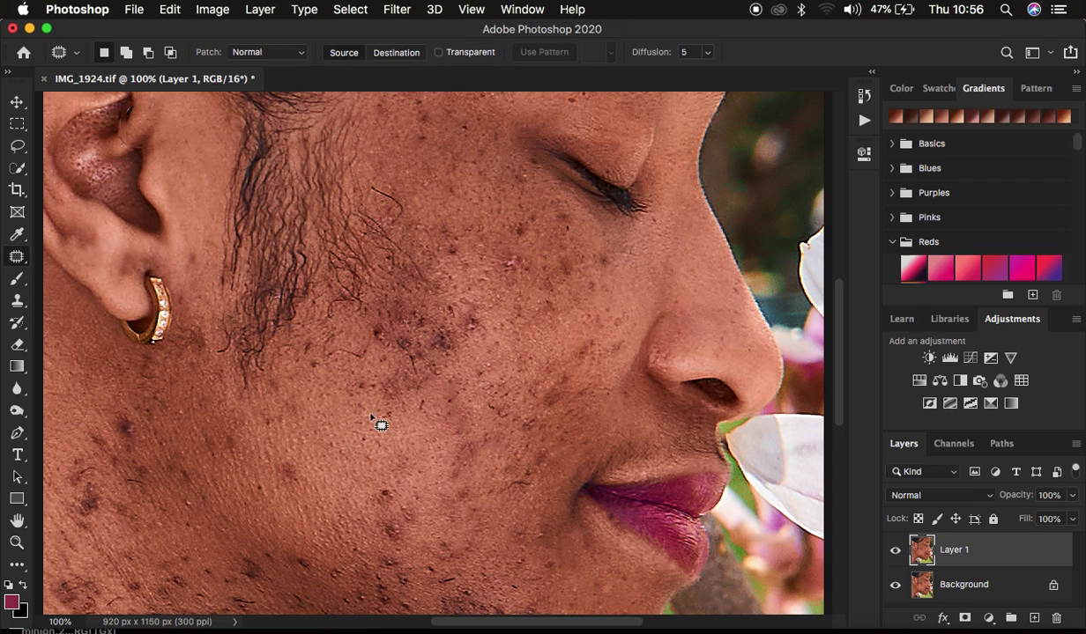
pyautogui.moveTo(284, 475)
pyautogui.mouseDown()
pyautogui.moveTo(293, 491)
pyautogui.moveTo(298, 468)
pyautogui.moveTo(400, 501)
pyautogui.moveTo(383, 487)
pyautogui.moveTo(405, 492)
pyautogui.mouseUp()
pyautogui.click(385, 463)
pyautogui.click(388, 526)
pyautogui.moveTo(405, 526)
pyautogui.mouseDown()
pyautogui.moveTo(360, 512)
pyautogui.moveTo(401, 531)
pyautogui.moveTo(441, 522)
pyautogui.mouseUp()
pyautogui.click(400, 497)
pyautogui.click(508, 472)
pyautogui.moveTo(529, 481); pyautogui.dragTo(508, 520)
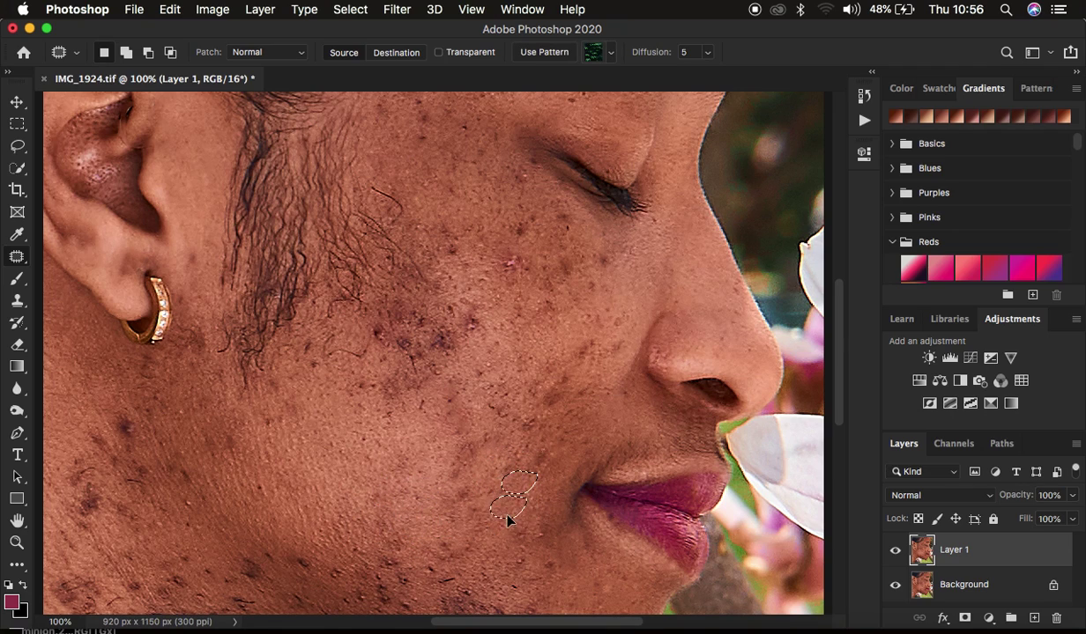
# Step: Patch the dark spots on the jaw and neck below the earring and sideburn with clean nearby skin
pyautogui.click(189, 466)
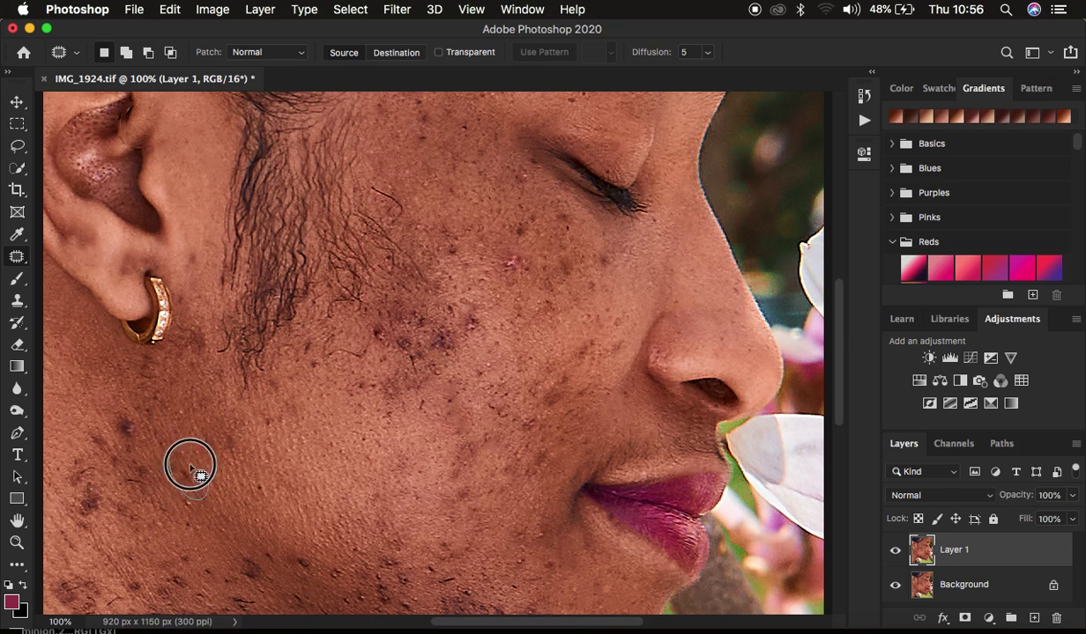
pyautogui.moveTo(230, 432)
pyautogui.mouseDown()
pyautogui.moveTo(216, 456)
pyautogui.moveTo(247, 460)
pyautogui.mouseUp()
pyautogui.click(264, 455)
pyautogui.moveTo(280, 421)
pyautogui.mouseDown()
pyautogui.moveTo(279, 436)
pyautogui.moveTo(272, 429)
pyautogui.mouseUp()
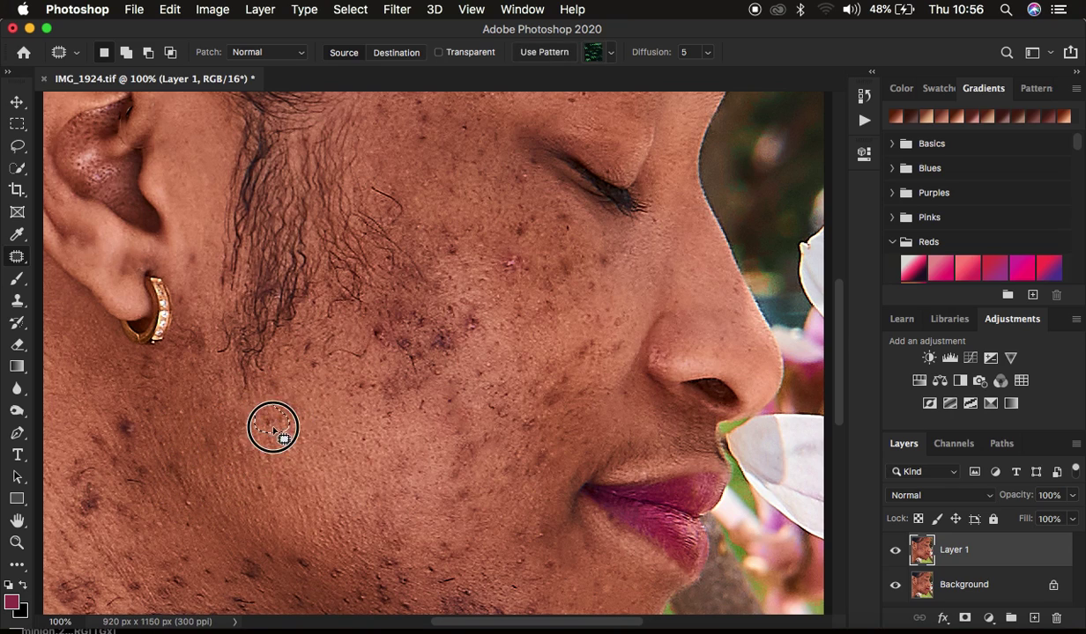
pyautogui.click(283, 444)
pyautogui.moveTo(281, 387)
pyautogui.mouseDown()
pyautogui.moveTo(300, 412)
pyautogui.moveTo(287, 412)
pyautogui.mouseUp()
pyautogui.click(299, 436)
pyautogui.moveTo(307, 344)
pyautogui.mouseDown()
pyautogui.moveTo(327, 356)
pyautogui.moveTo(322, 393)
pyautogui.mouseUp()
pyautogui.click(166, 411)
pyautogui.moveTo(108, 407)
pyautogui.mouseDown()
pyautogui.moveTo(109, 424)
pyautogui.moveTo(135, 429)
pyautogui.moveTo(106, 404)
pyautogui.mouseUp()
pyautogui.click(111, 407)
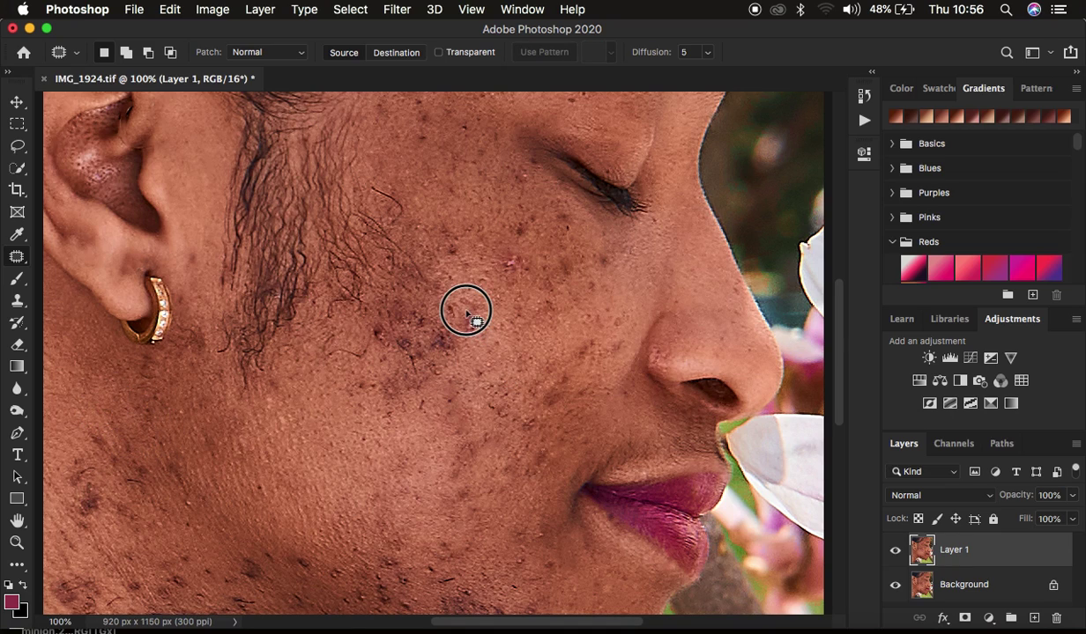
# Step: Patch the cluster of dark spots on the cheek beneath the closed eye with clean nearby skin
pyautogui.moveTo(492, 320); pyautogui.dragTo(477, 336)
pyautogui.click(494, 366)
pyautogui.moveTo(505, 258)
pyautogui.mouseDown()
pyautogui.moveTo(559, 256)
pyautogui.moveTo(628, 280)
pyautogui.mouseUp()
pyautogui.click(450, 346)
pyautogui.moveTo(478, 370)
pyautogui.mouseDown()
pyautogui.moveTo(490, 357)
pyautogui.moveTo(514, 439)
pyautogui.mouseUp()
pyautogui.moveTo(363, 325)
pyautogui.mouseDown()
pyautogui.moveTo(429, 328)
pyautogui.moveTo(408, 370)
pyautogui.mouseUp()
pyautogui.moveTo(530, 379)
pyautogui.mouseDown()
pyautogui.moveTo(611, 325)
pyautogui.moveTo(453, 238)
pyautogui.mouseUp()
pyautogui.click(454, 440)
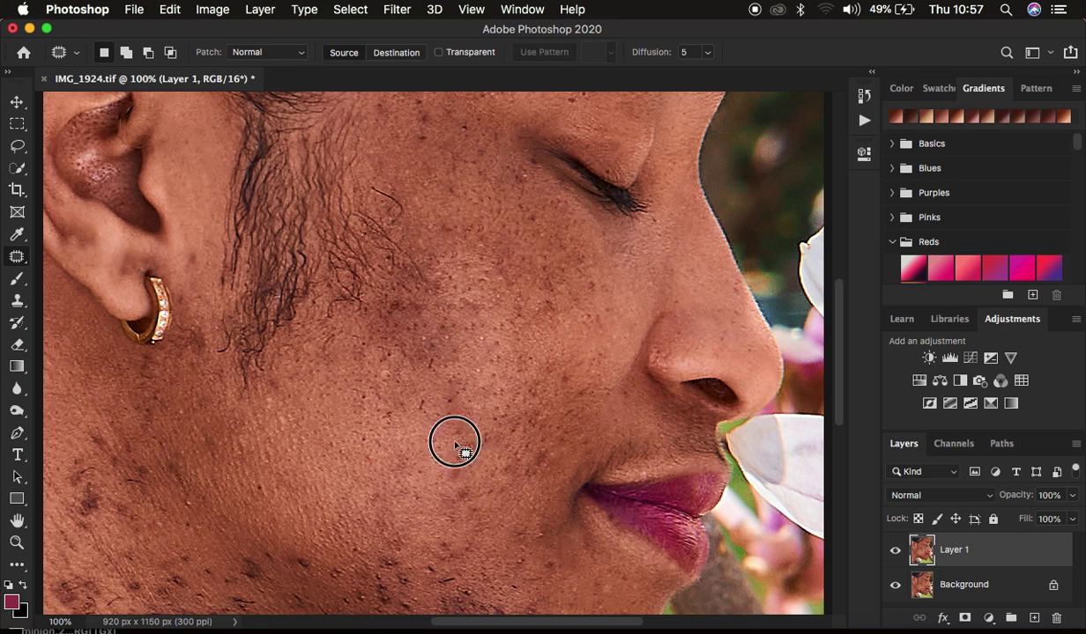
# Step: Patch the blemishes along the jawline, chin and neck with clean nearby skin
pyautogui.scroll(-5, 492, 431)
pyautogui.moveTo(387, 348)
pyautogui.mouseDown()
pyautogui.moveTo(359, 335)
pyautogui.moveTo(468, 320)
pyautogui.mouseUp()
pyautogui.click(617, 424)
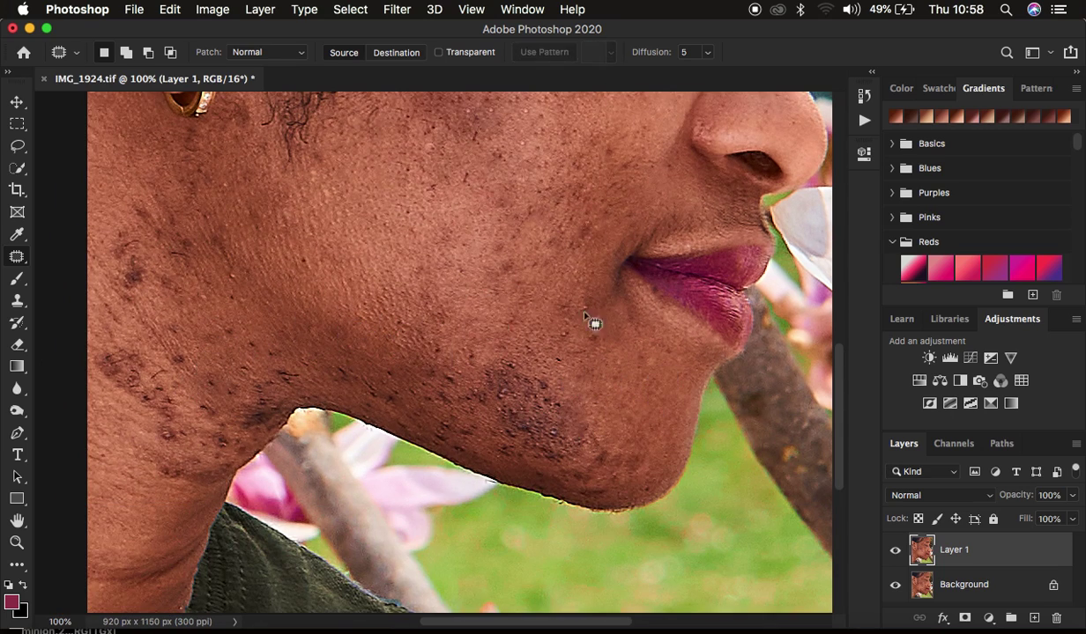
pyautogui.scroll(-3, 581, 315)
pyautogui.moveTo(207, 291)
pyautogui.mouseDown()
pyautogui.moveTo(217, 310)
pyautogui.moveTo(255, 307)
pyautogui.moveTo(237, 275)
pyautogui.moveTo(383, 247)
pyautogui.moveTo(494, 295)
pyautogui.moveTo(486, 238)
pyautogui.mouseUp()
pyautogui.moveTo(529, 291)
pyautogui.mouseDown()
pyautogui.moveTo(523, 299)
pyautogui.moveTo(653, 323)
pyautogui.moveTo(622, 293)
pyautogui.moveTo(547, 330)
pyautogui.mouseUp()
pyautogui.click(614, 315)
pyautogui.click(484, 320)
pyautogui.moveTo(480, 313); pyautogui.dragTo(503, 329)
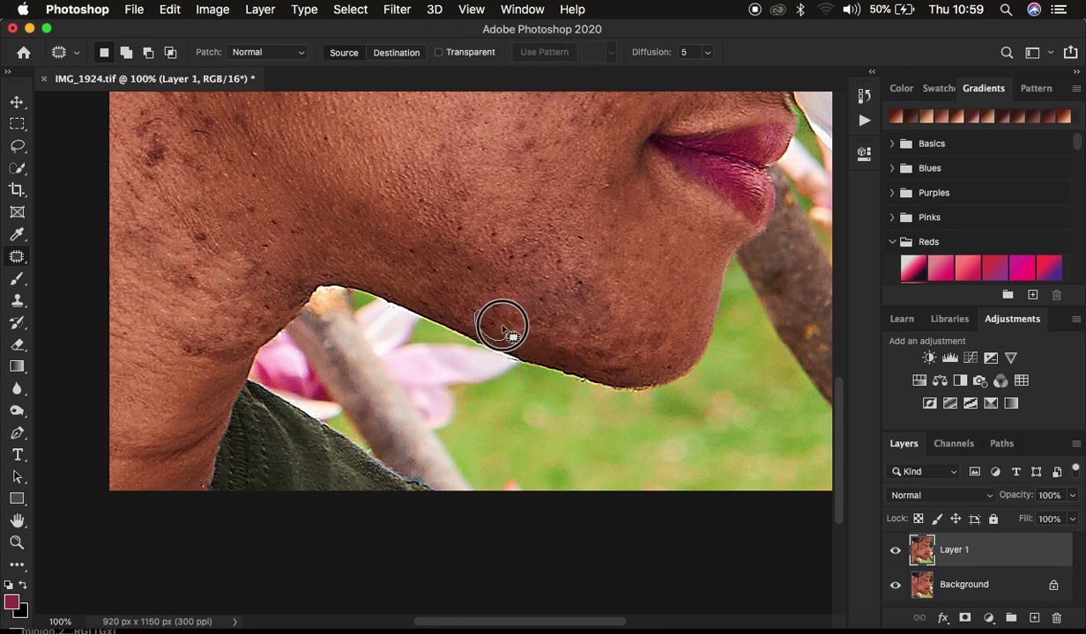
# Step: Patch the remaining spots on the neck, upper cheek and temple, and clear the selection
pyautogui.scroll(10, 503, 331)
pyautogui.moveTo(308, 490)
pyautogui.mouseDown()
pyautogui.moveTo(333, 514)
pyautogui.moveTo(543, 320)
pyautogui.mouseUp()
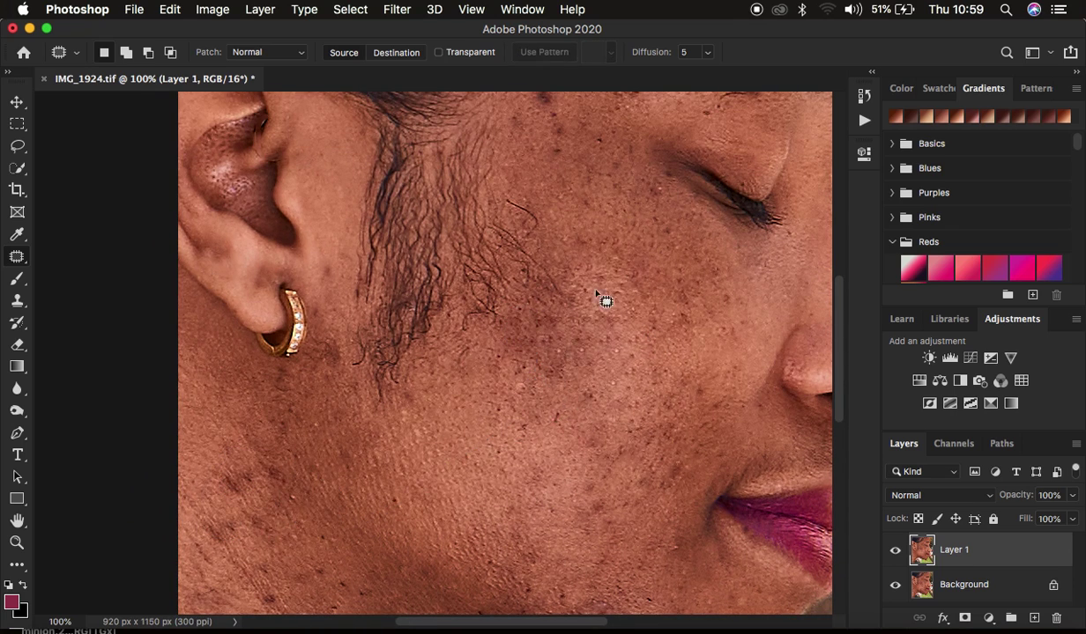
pyautogui.scroll(5, 617, 264)
pyautogui.scroll(-4, 671, 252)
pyautogui.moveTo(595, 183); pyautogui.dragTo(592, 215)
pyautogui.moveTo(596, 203); pyautogui.dragTo(592, 231)
pyautogui.scroll(-5, 529, 335)
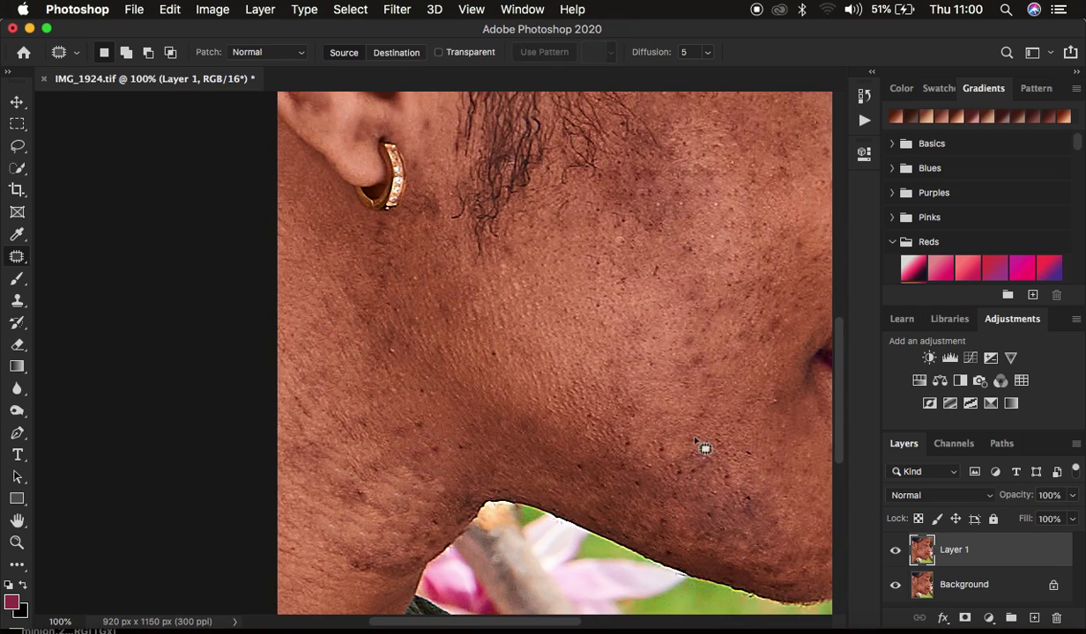
pyautogui.scroll(5, 564, 421)
pyautogui.press('super+minus')
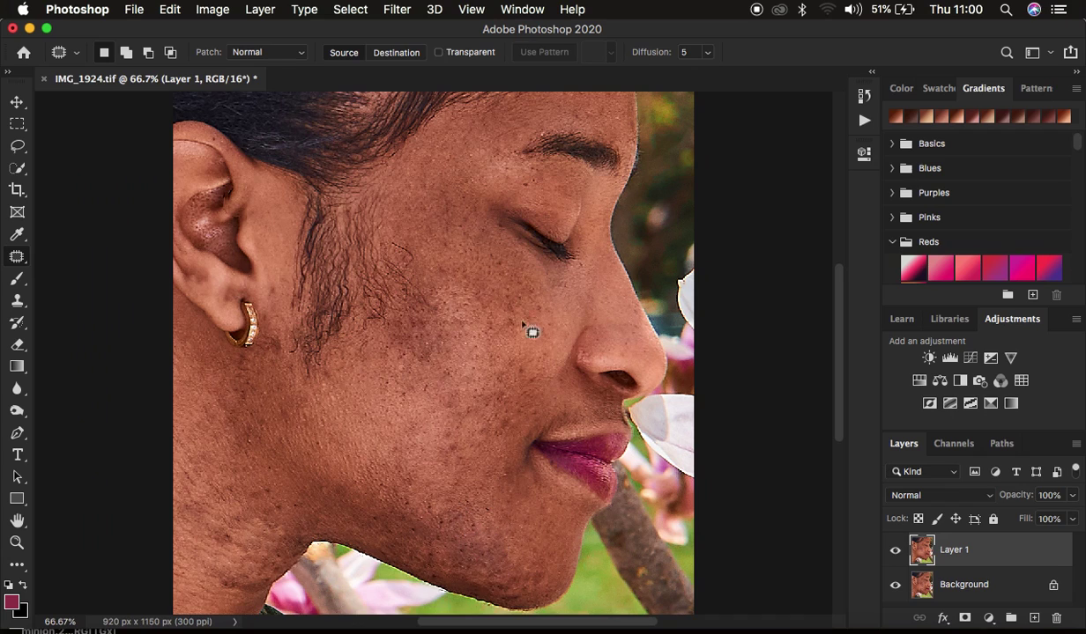
pyautogui.moveTo(280, 304); pyautogui.dragTo(283, 307)
pyautogui.press('super+d')
# Step: Remove the remaining small spots on the jaw, cheek, eyelid and forehead with the Spot Healing Brush
pyautogui.hotkey('shift', 'j')
pyautogui.click(487, 566)
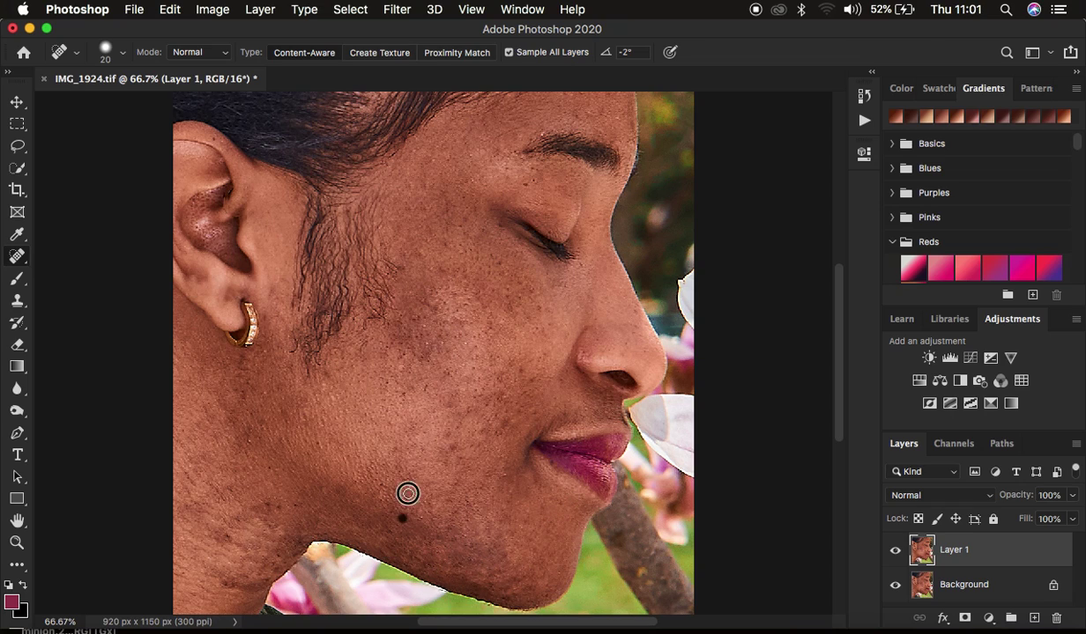
pyautogui.scroll(2, 607, 217)
pyautogui.click(577, 214)
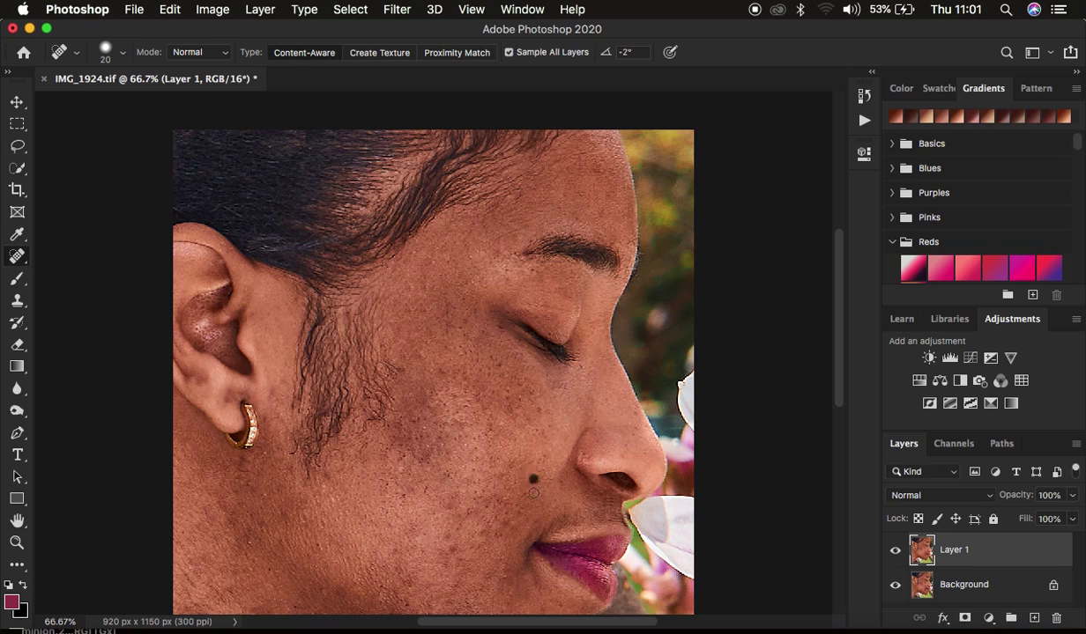
pyautogui.press('super+minus')
pyautogui.click(480, 202)
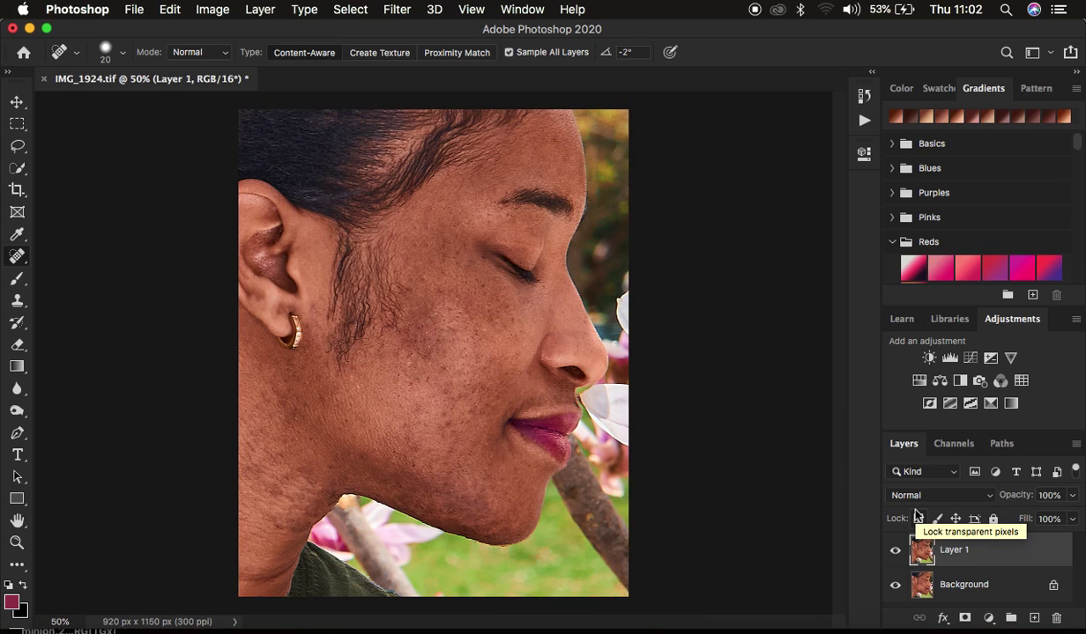
# Step: Compare the healed skin on Layer 1 with the original Background
pyautogui.click(896, 550)
pyautogui.click(896, 553)
pyautogui.click(895, 552)
pyautogui.click(896, 552)
pyautogui.click(895, 553)
pyautogui.click(896, 552)
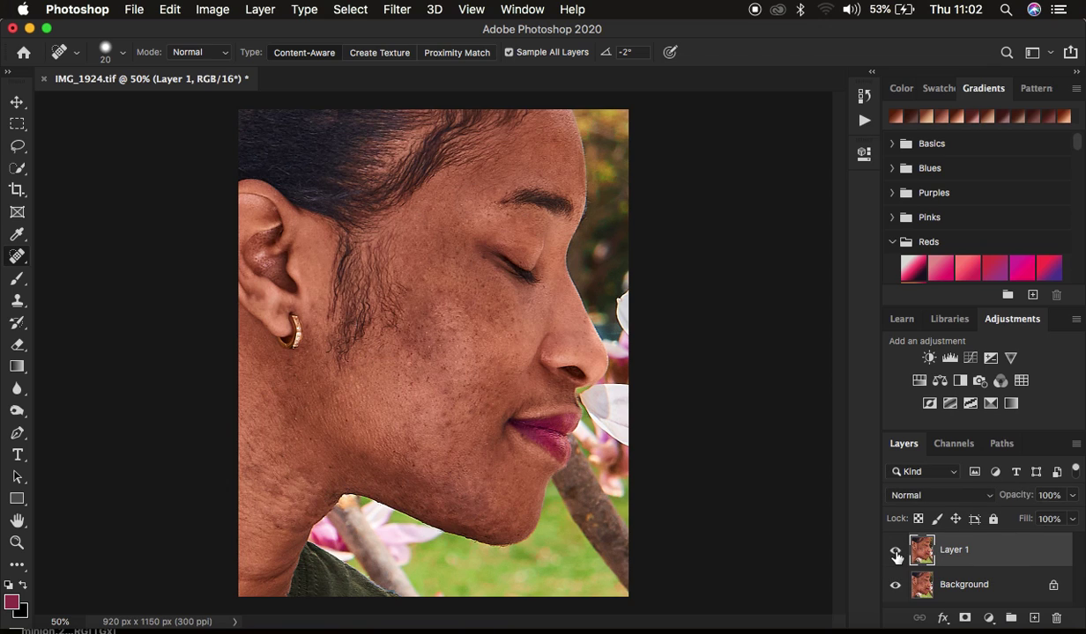
pyautogui.click(896, 552)
pyautogui.click(895, 553)
# Step: Duplicate the healed layer, naming the lower one "low" and the upper copy "high"
pyautogui.press('super+j')
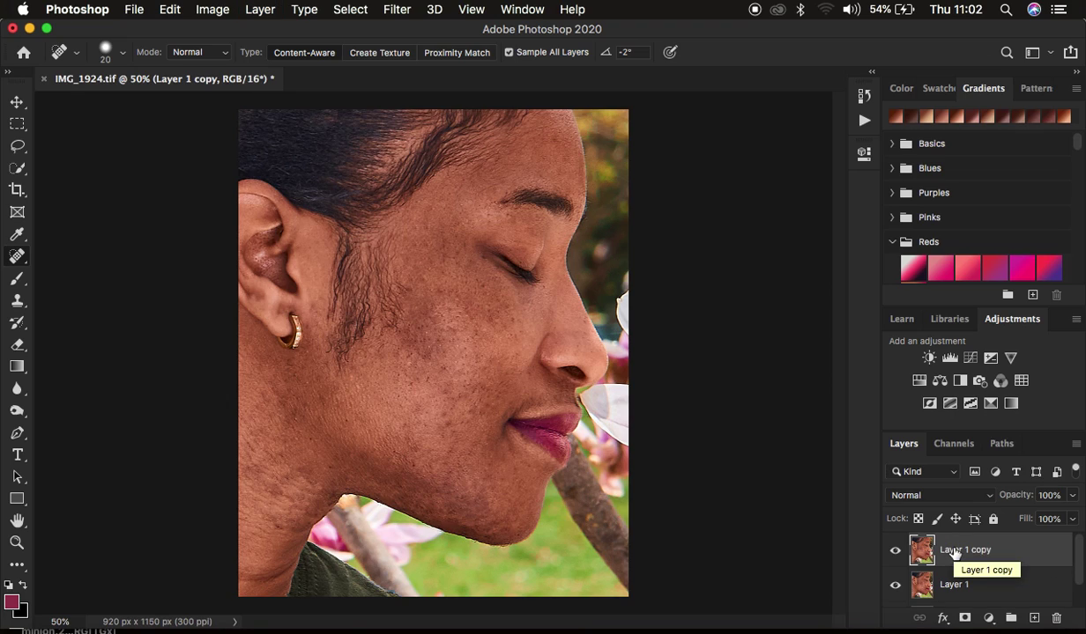
pyautogui.doubleClick(954, 585)
pyautogui.press('BackSpace')
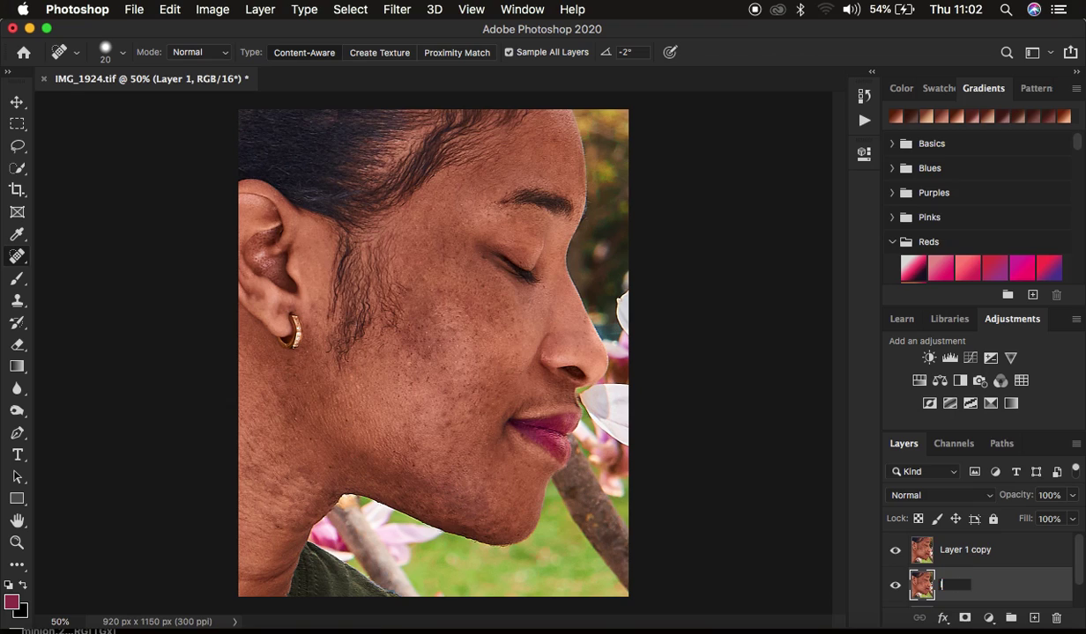
pyautogui.write('low')
pyautogui.press('Return')
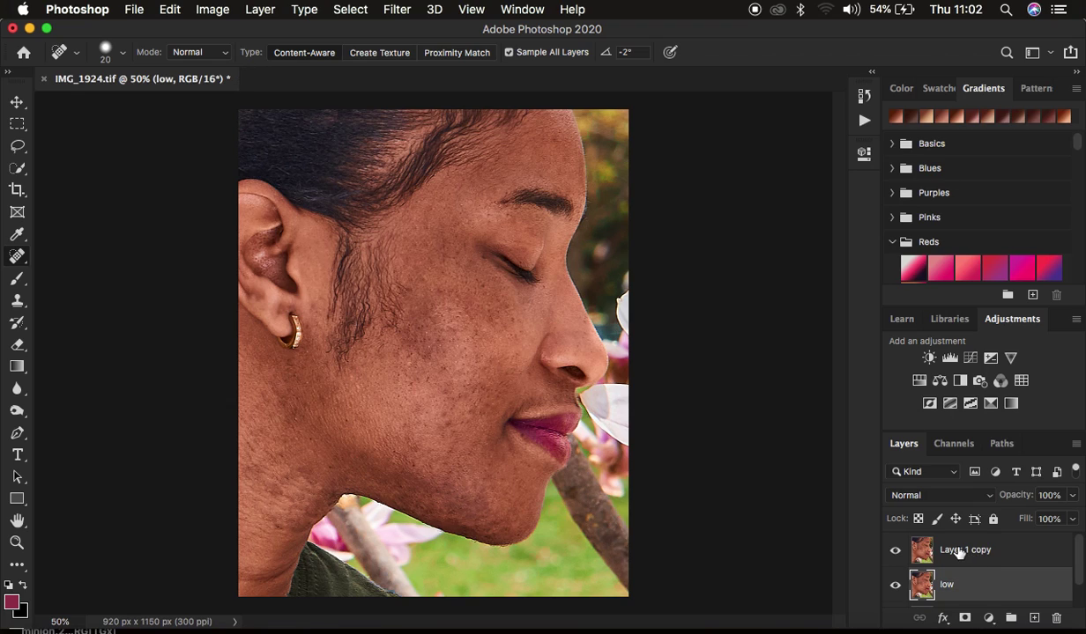
pyautogui.doubleClick(965, 550)
pyautogui.write('high')
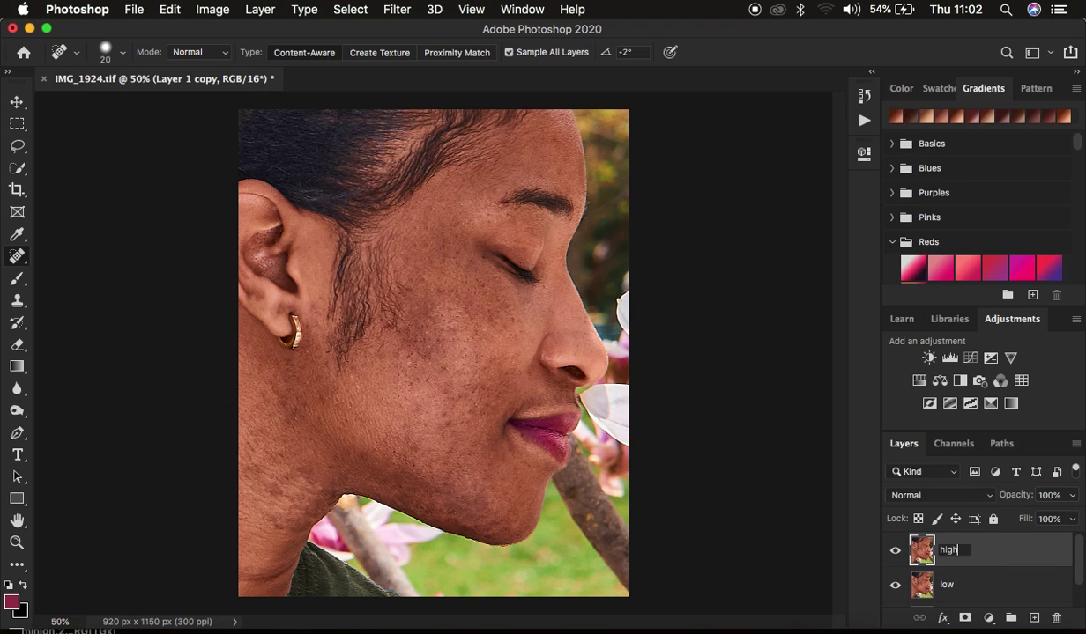
pyautogui.press('Return')
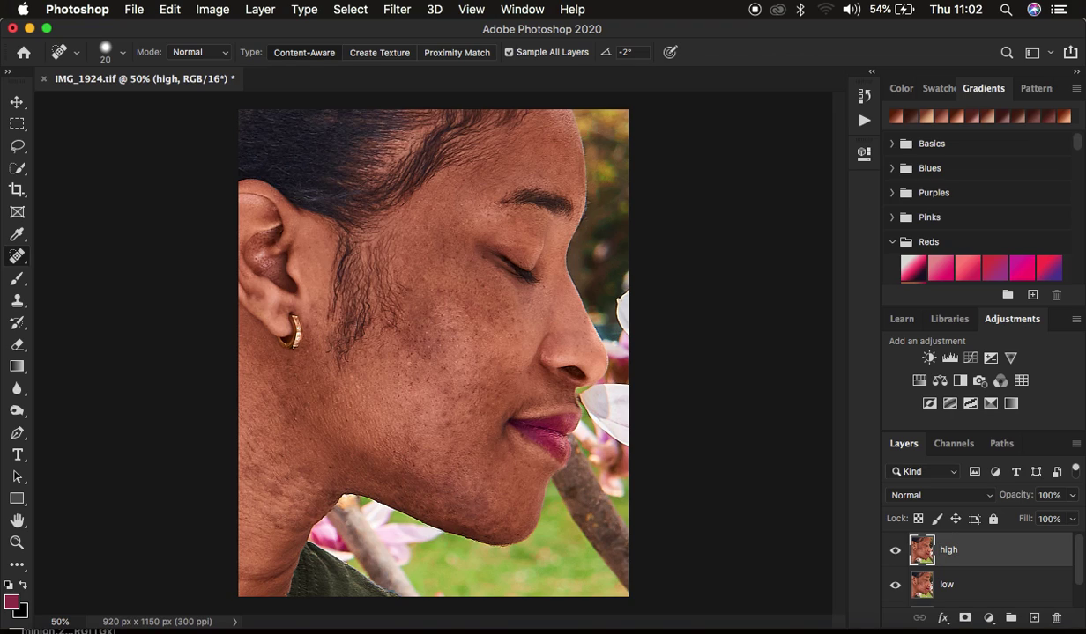
# Step: Hide the high layer and apply a Gaussian Blur with a 5.0 pixel radius to the low layer
pyautogui.click(964, 585)
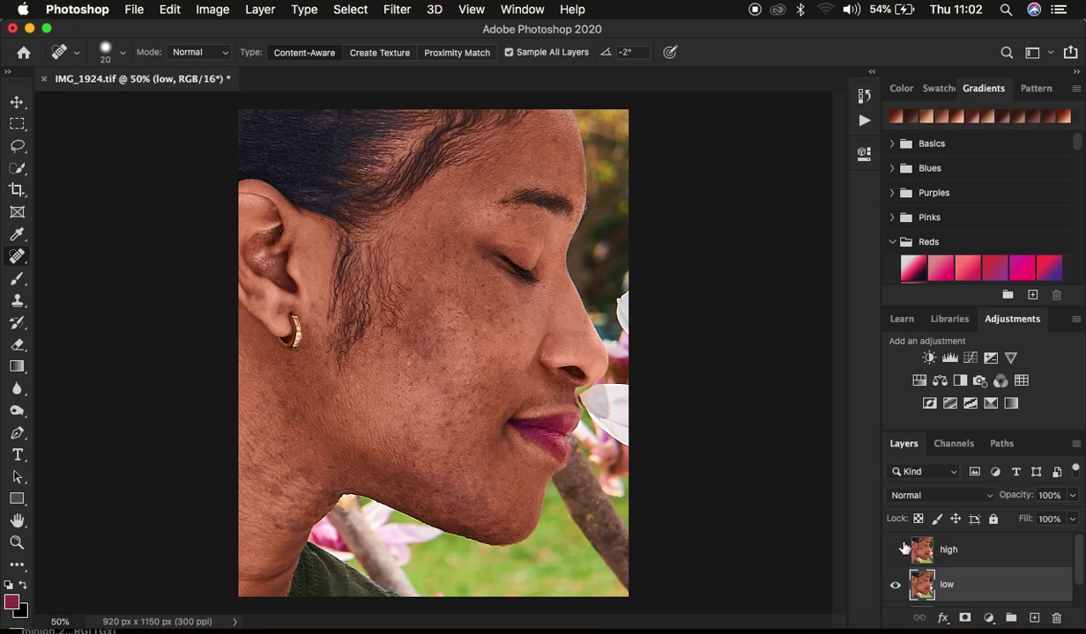
pyautogui.click(396, 9)
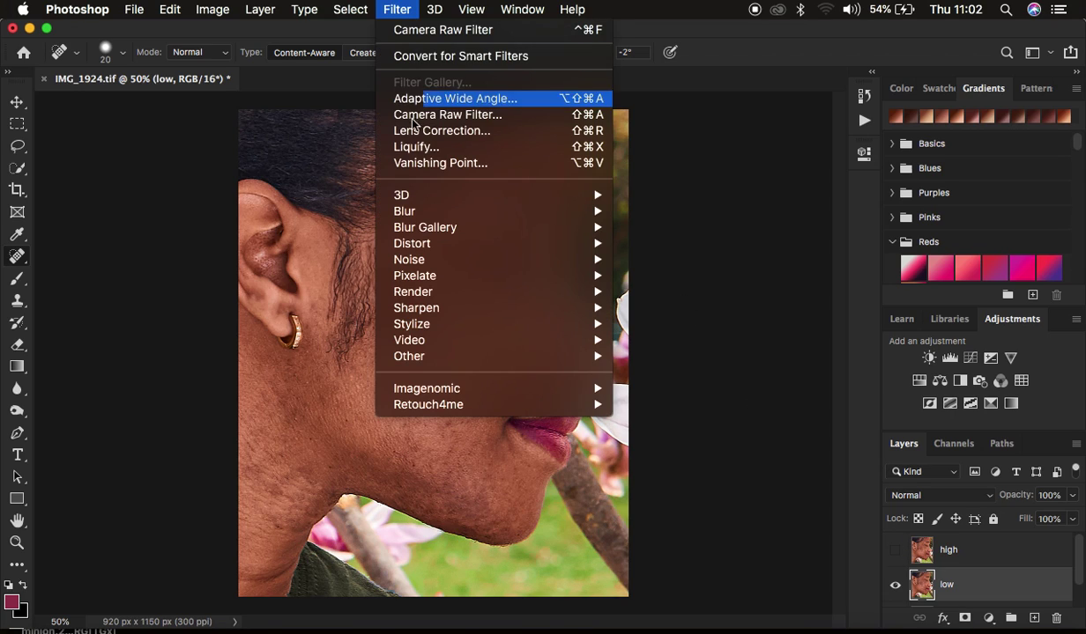
pyautogui.moveTo(439, 211)
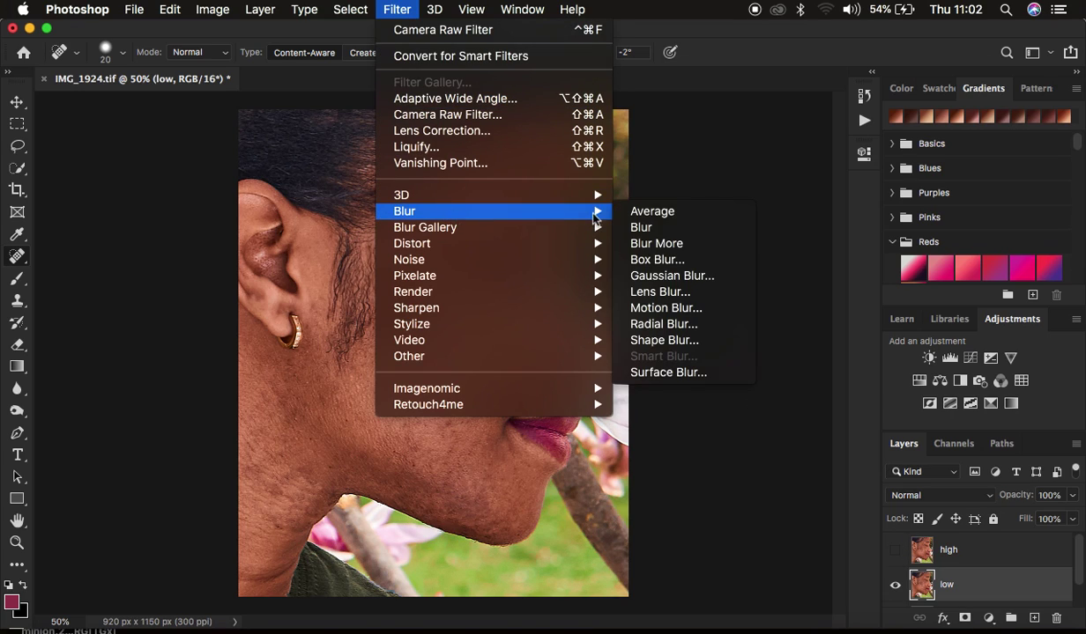
pyautogui.click(678, 278)
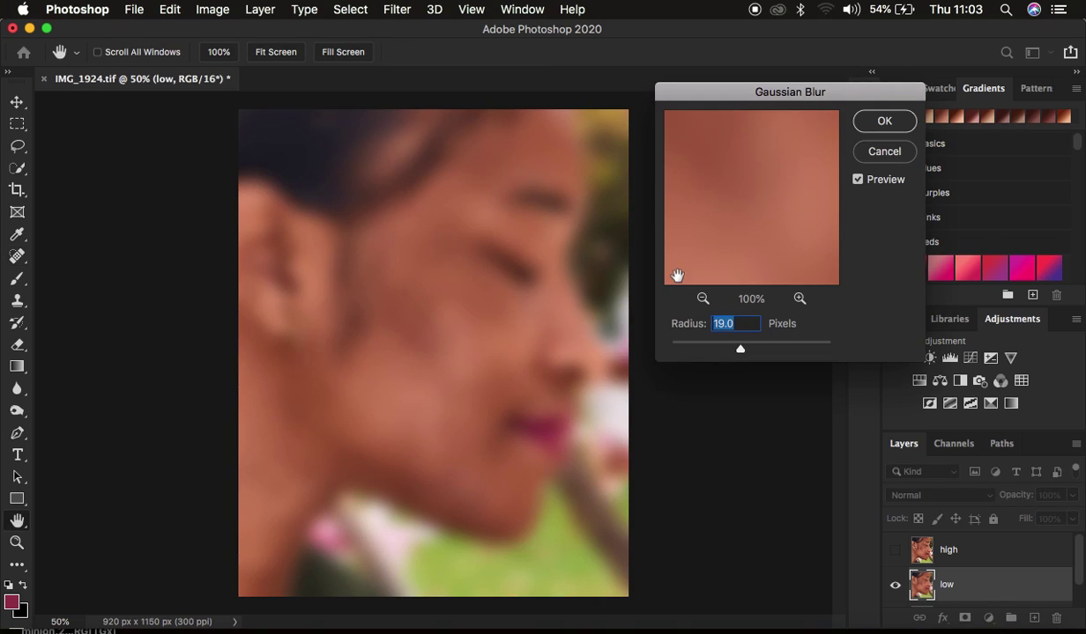
pyautogui.click(703, 300)
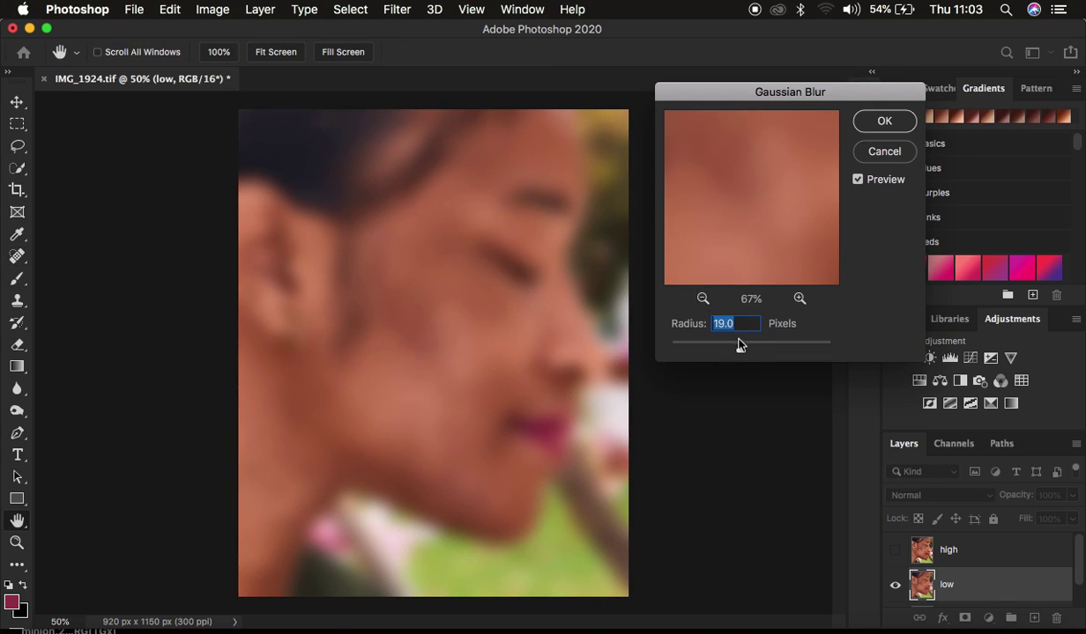
pyautogui.moveTo(739, 350); pyautogui.dragTo(605, 350)
pyautogui.click(703, 299)
pyautogui.moveTo(771, 220); pyautogui.dragTo(777, 175)
pyautogui.moveTo(672, 353); pyautogui.dragTo(715, 357)
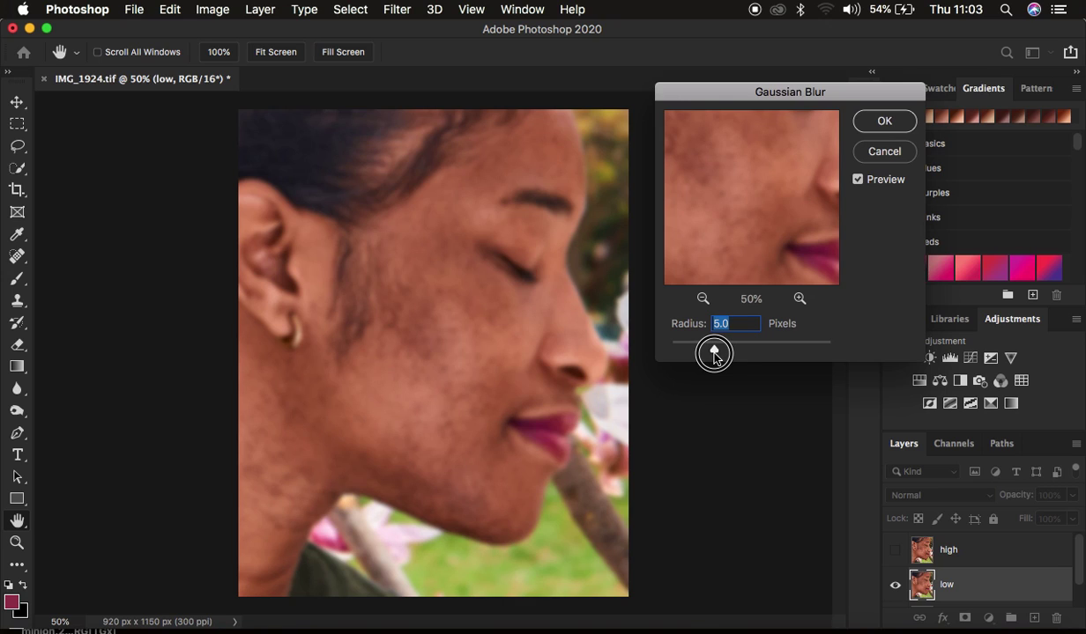
pyautogui.moveTo(751, 218); pyautogui.dragTo(741, 293)
pyautogui.moveTo(735, 162); pyautogui.dragTo(771, 255)
pyautogui.moveTo(768, 170); pyautogui.dragTo(790, 142)
pyautogui.click(877, 121)
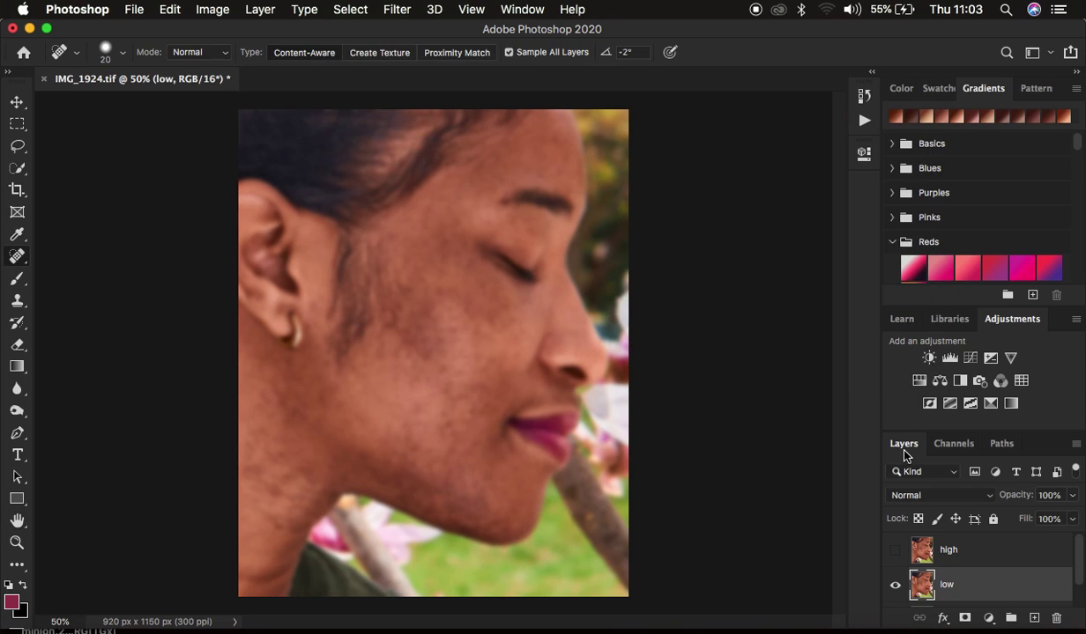
# Step: Select the high layer and make it visible again
pyautogui.click(986, 560)
pyautogui.click(895, 551)
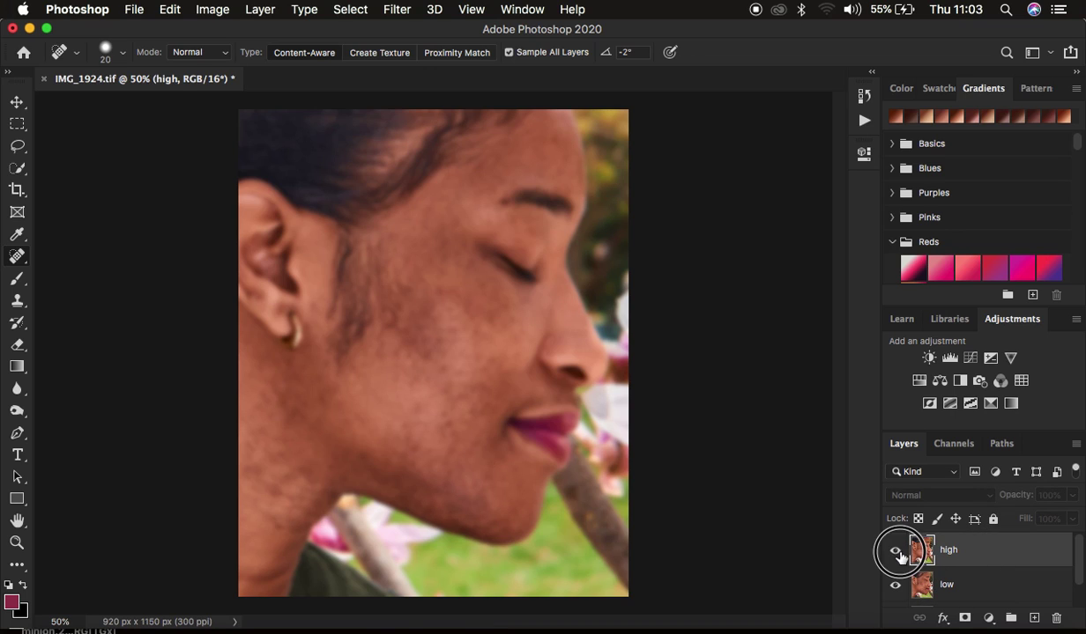
# Step: Set up Apply Image on the high layer with low as the source layer, the RGB channel and Add blending
pyautogui.click(209, 10)
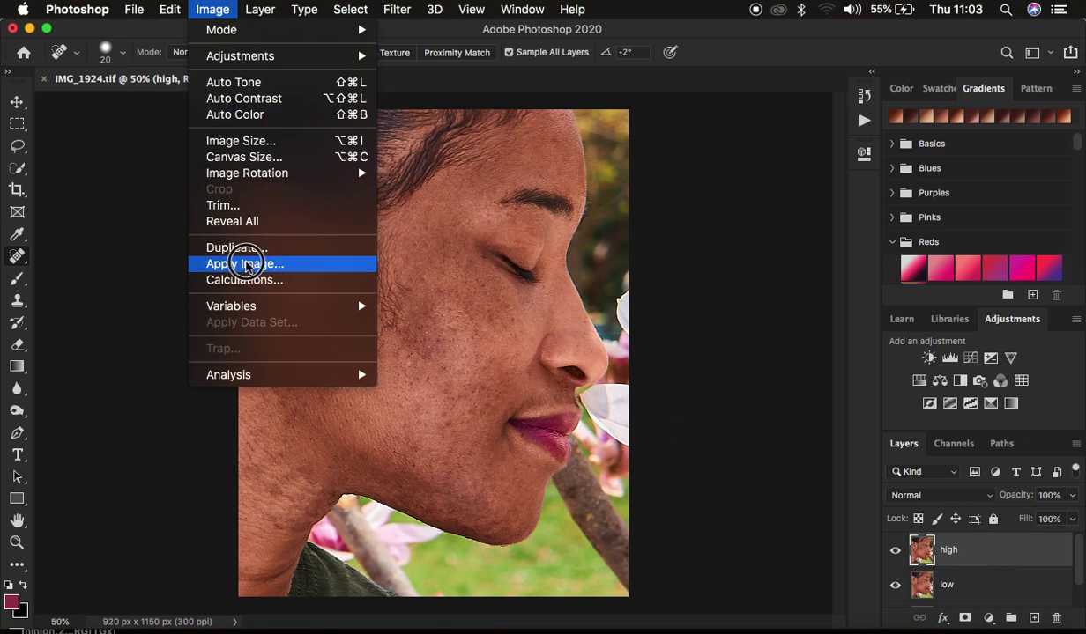
pyautogui.click(244, 262)
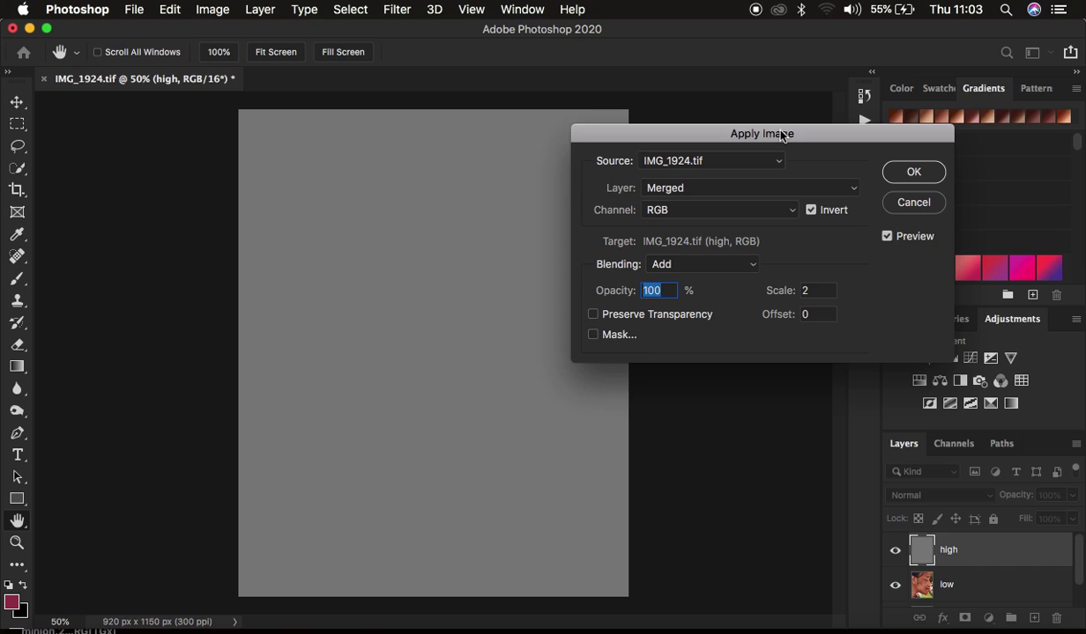
pyautogui.click(688, 190)
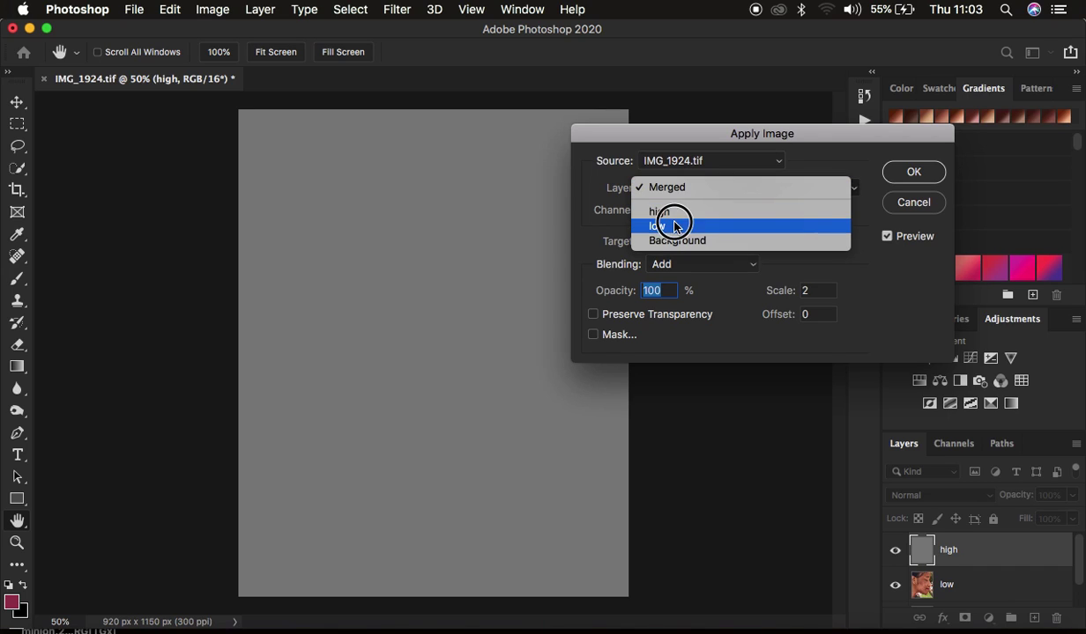
pyautogui.click(675, 225)
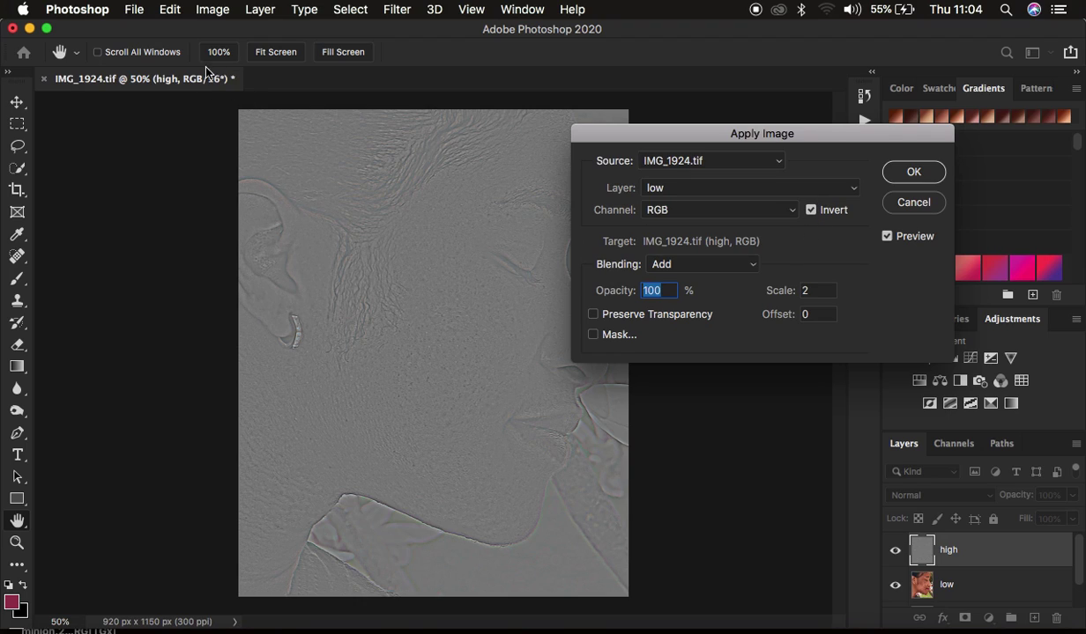
pyautogui.click(673, 264)
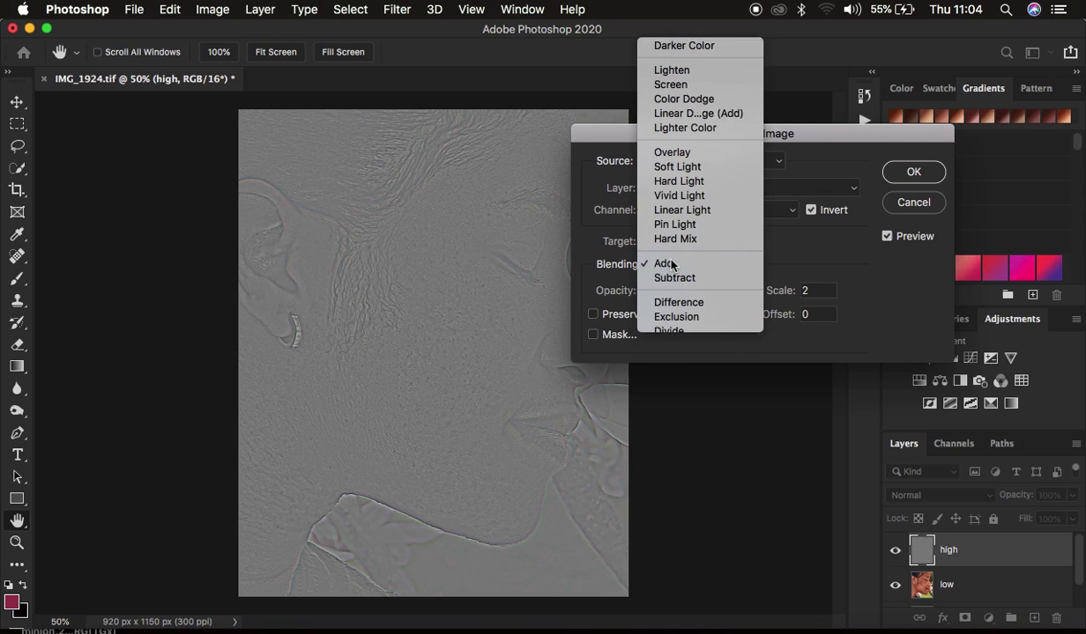
pyautogui.click(670, 263)
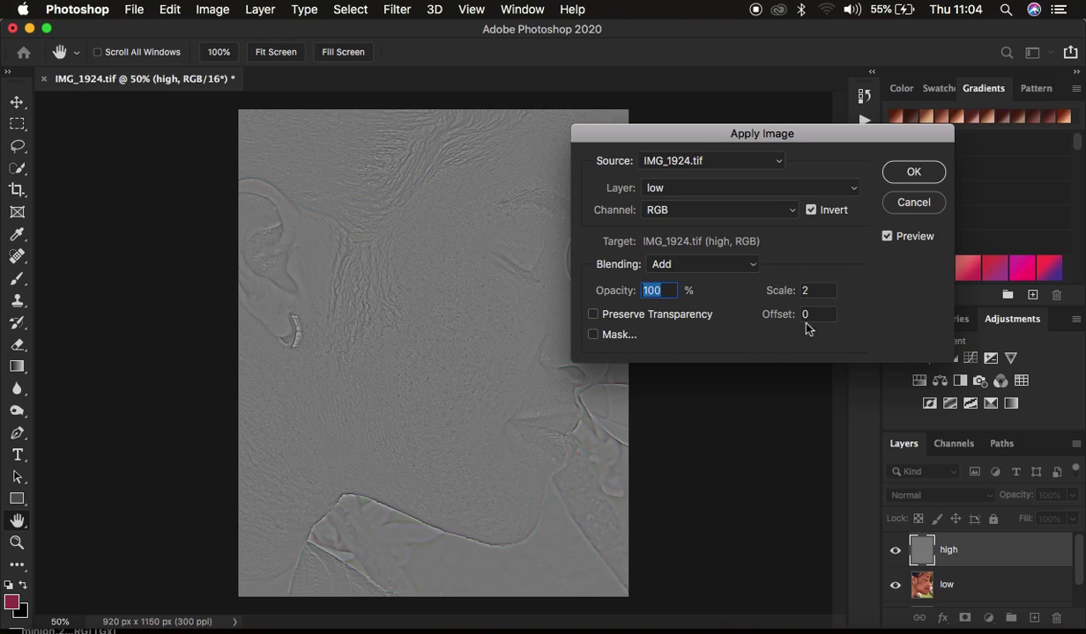
pyautogui.click(687, 212)
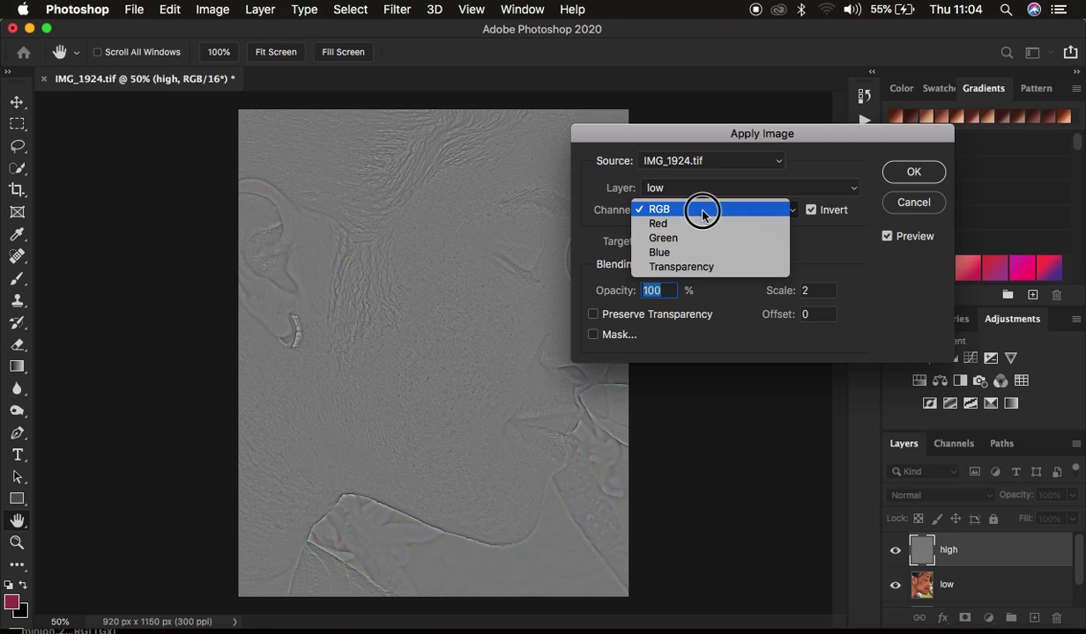
pyautogui.click(703, 210)
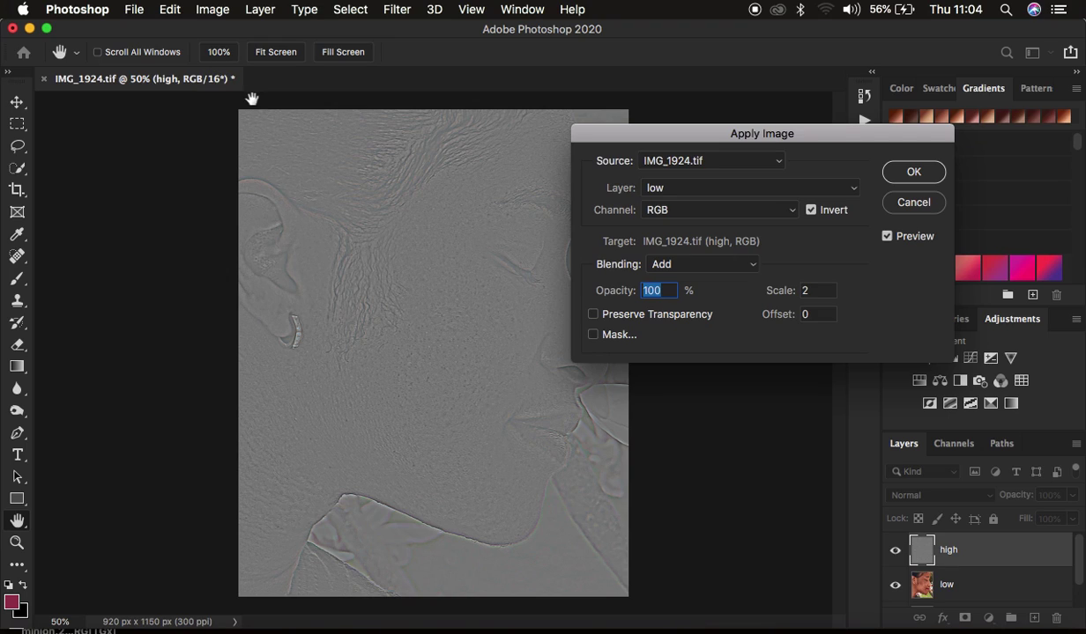
pyautogui.click(675, 190)
pyautogui.click(673, 188)
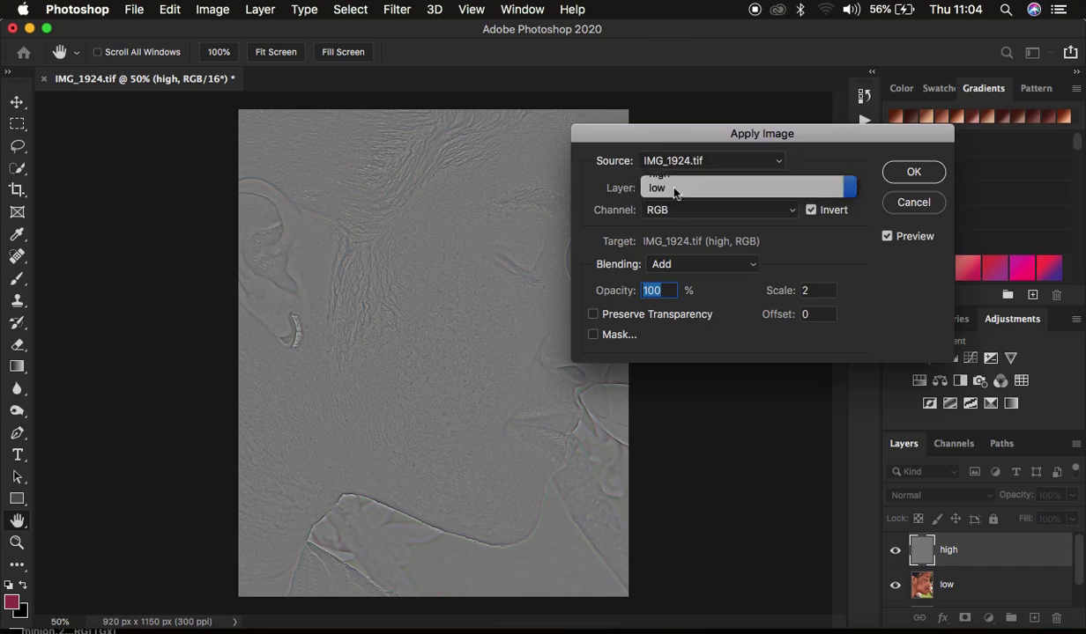
pyautogui.click(681, 210)
pyautogui.click(681, 211)
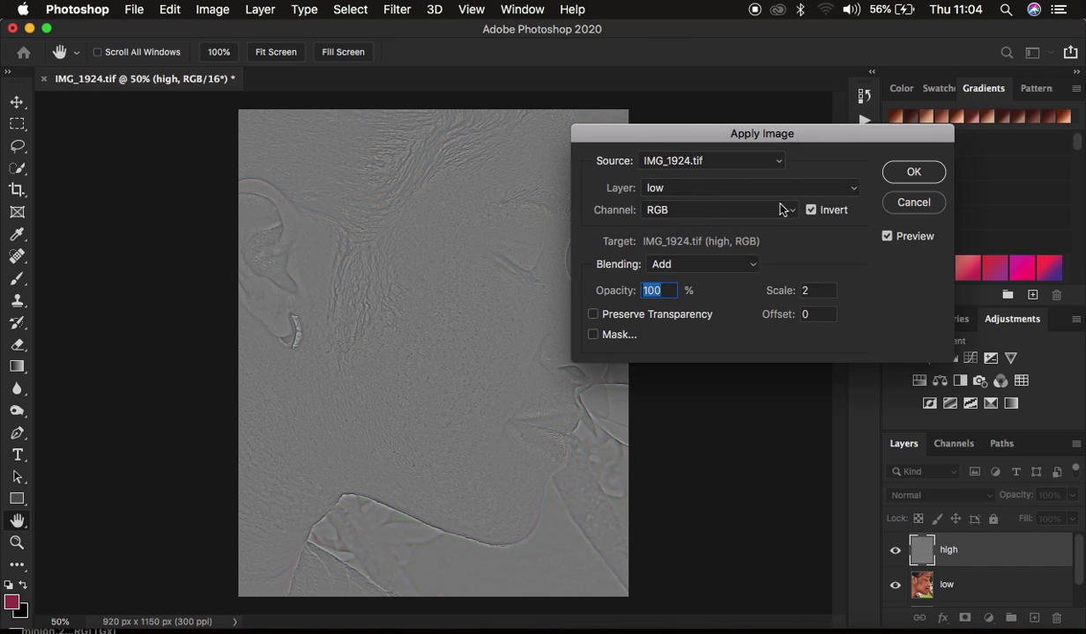
# Step: Try Subtract blending with Invert off in Apply Image, and restore Add blending with Invert on
pyautogui.click(812, 211)
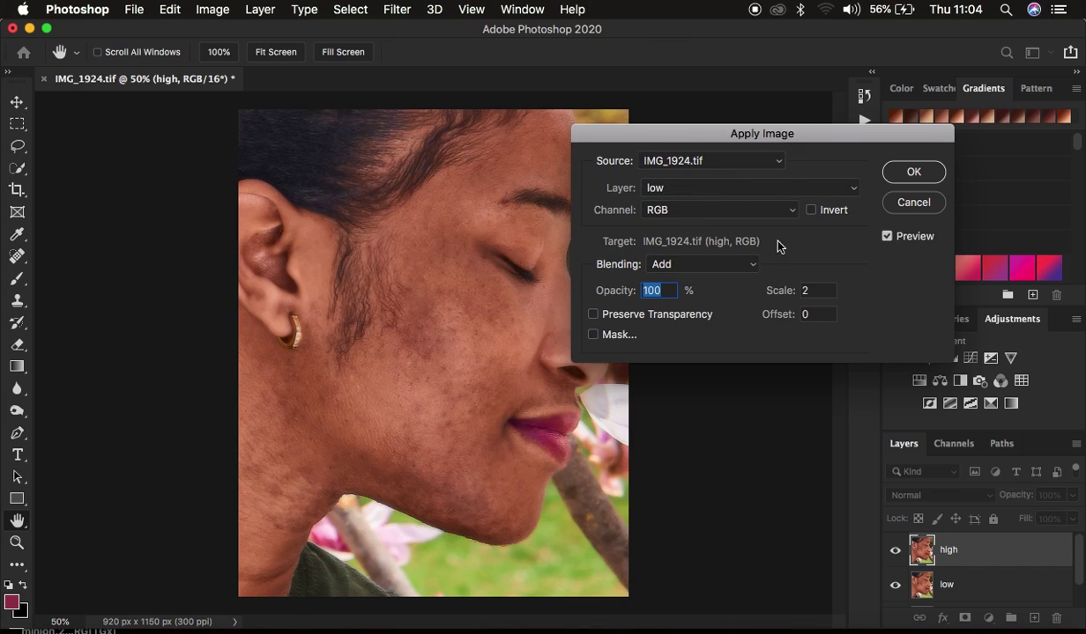
pyautogui.click(696, 264)
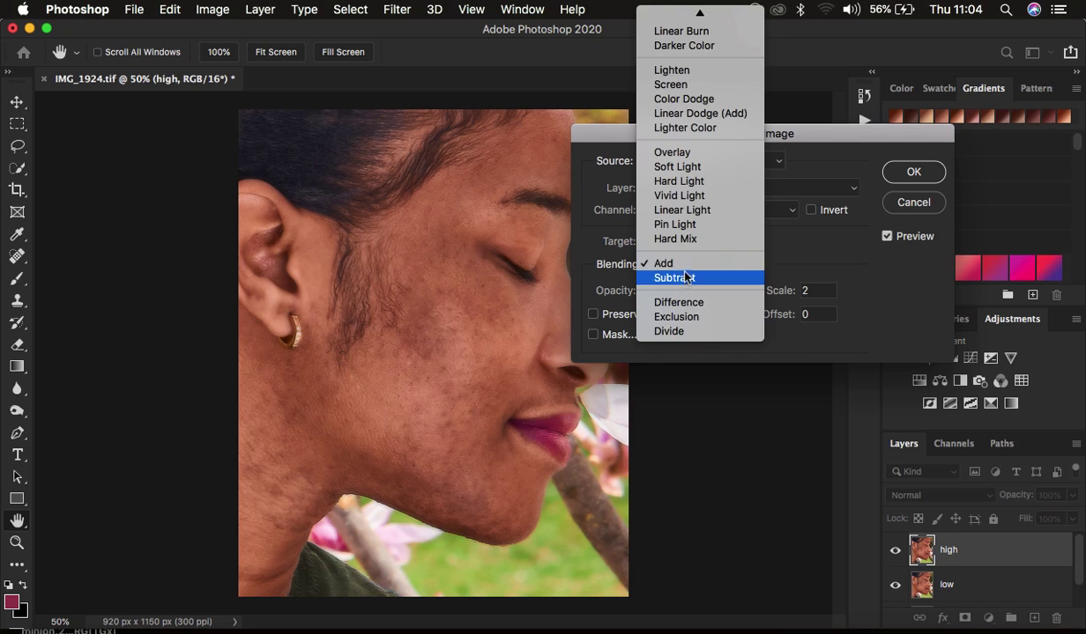
pyautogui.click(680, 278)
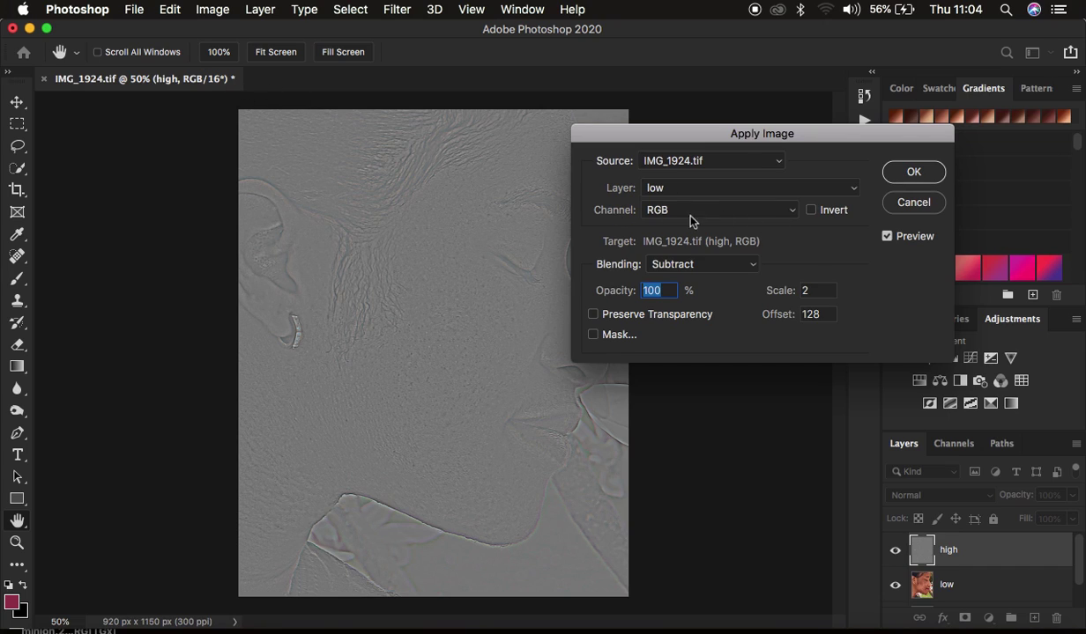
pyautogui.click(686, 264)
pyautogui.click(686, 251)
pyautogui.click(812, 211)
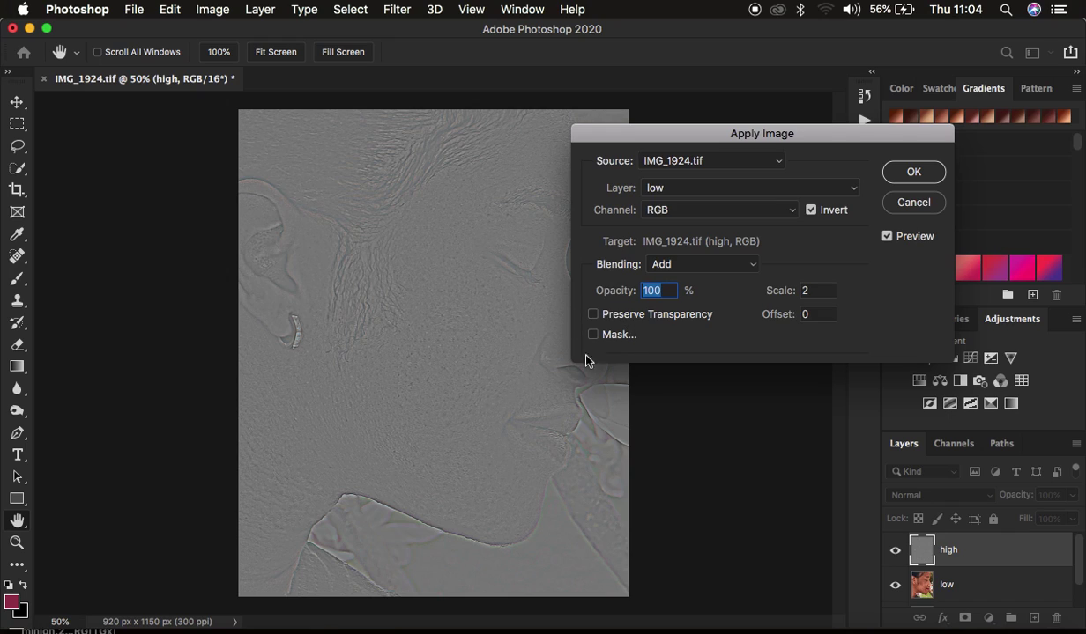
# Step: Confirm Apply Image and set the high layer's blend mode to Linear Light
pyautogui.click(913, 172)
pyautogui.press('j')
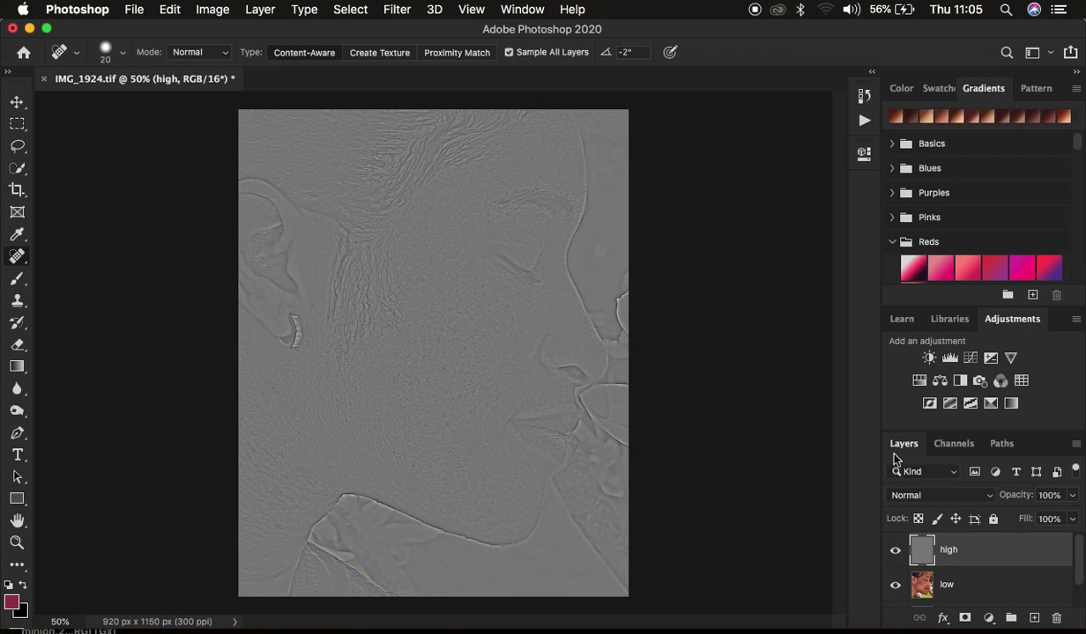
pyautogui.click(907, 495)
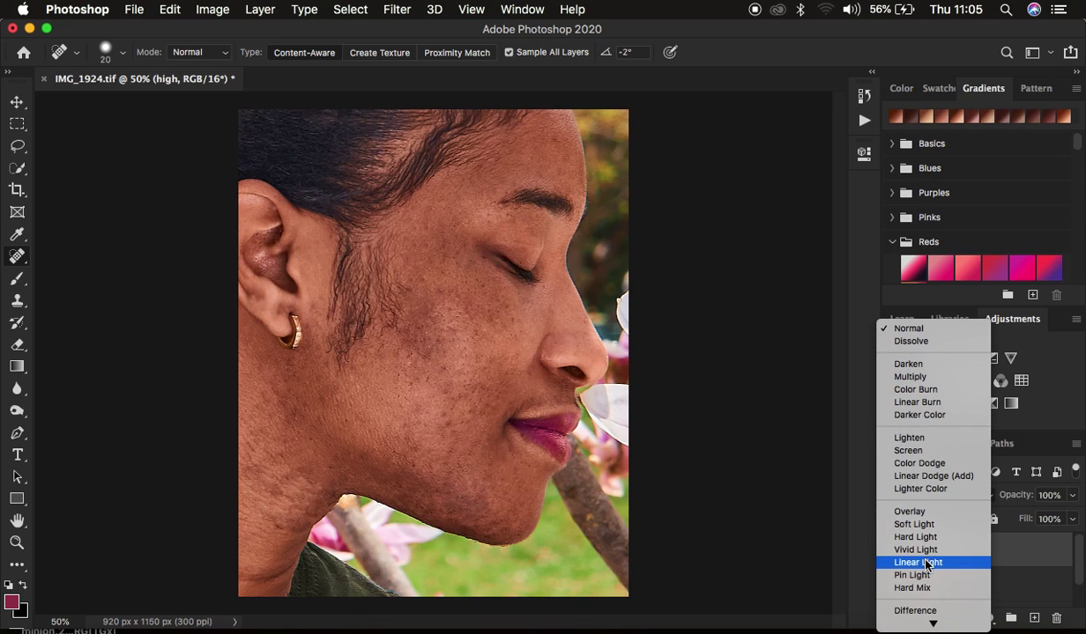
pyautogui.click(921, 562)
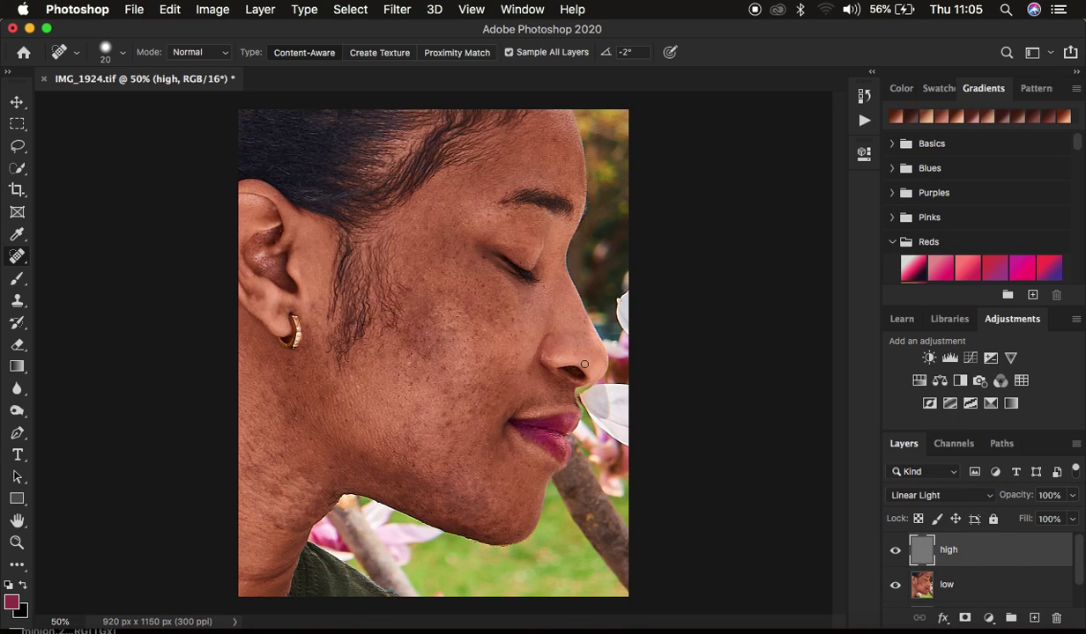
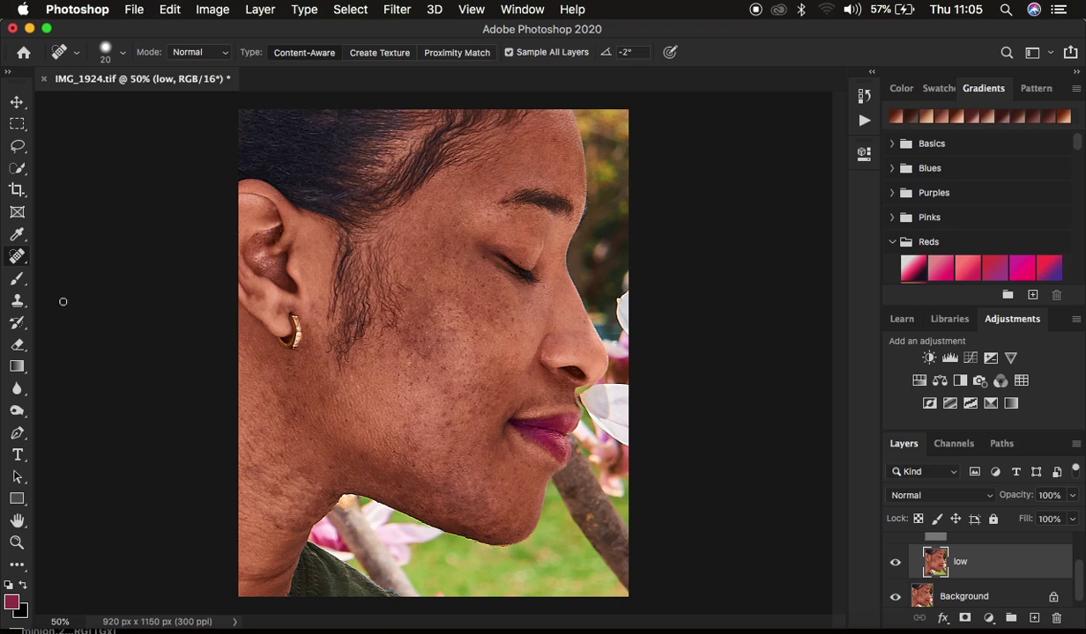
# Step: Switch to the Mixer Brush tool for working on the low layer
pyautogui.click(18, 280)
pyautogui.rightClick(17, 282)
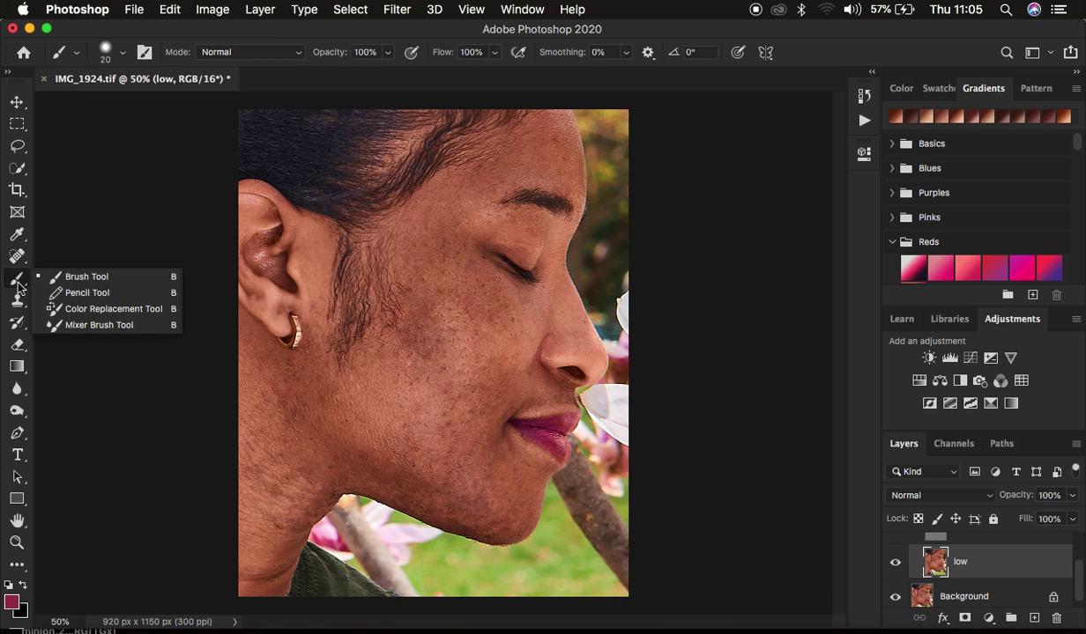
pyautogui.click(95, 325)
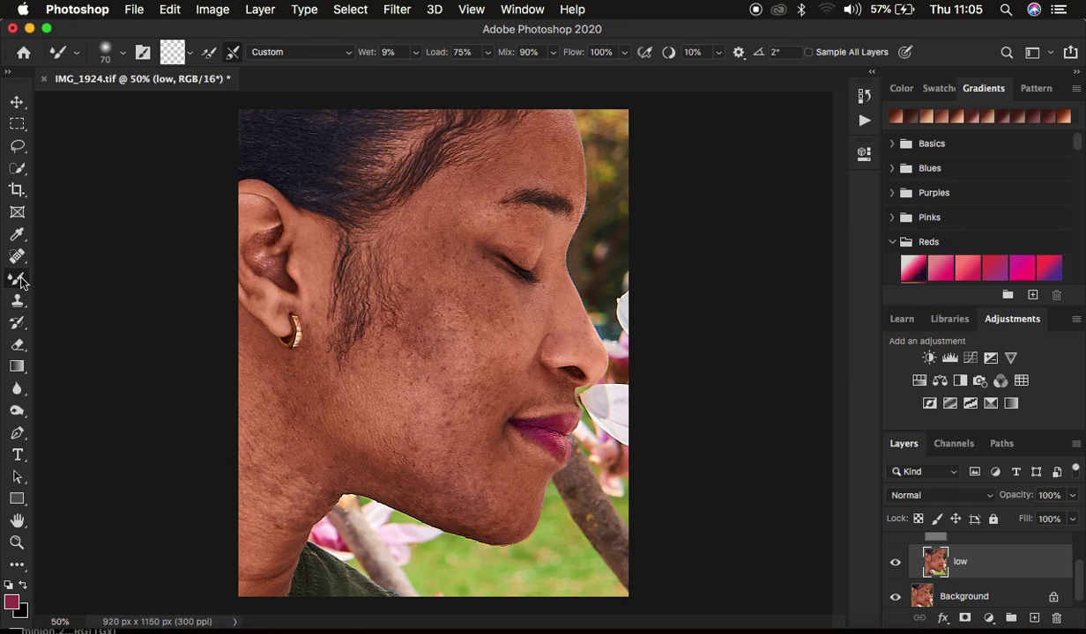
# Step: Examine the Mixer Brush's size, hardness, load, cleaning and Sample All Layers settings
pyautogui.click(122, 55)
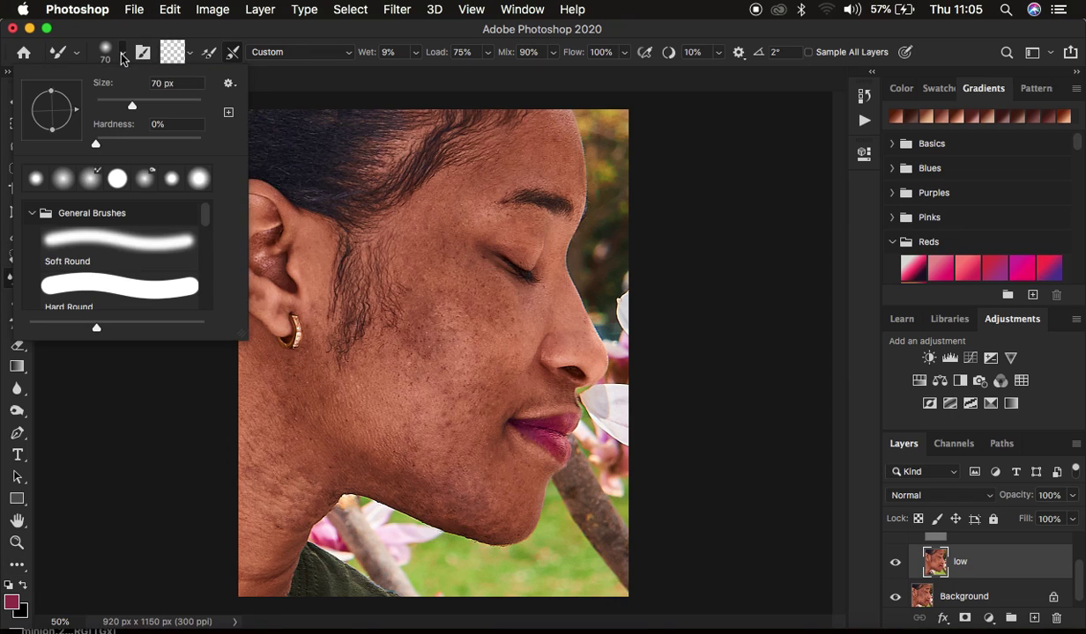
pyautogui.click(123, 55)
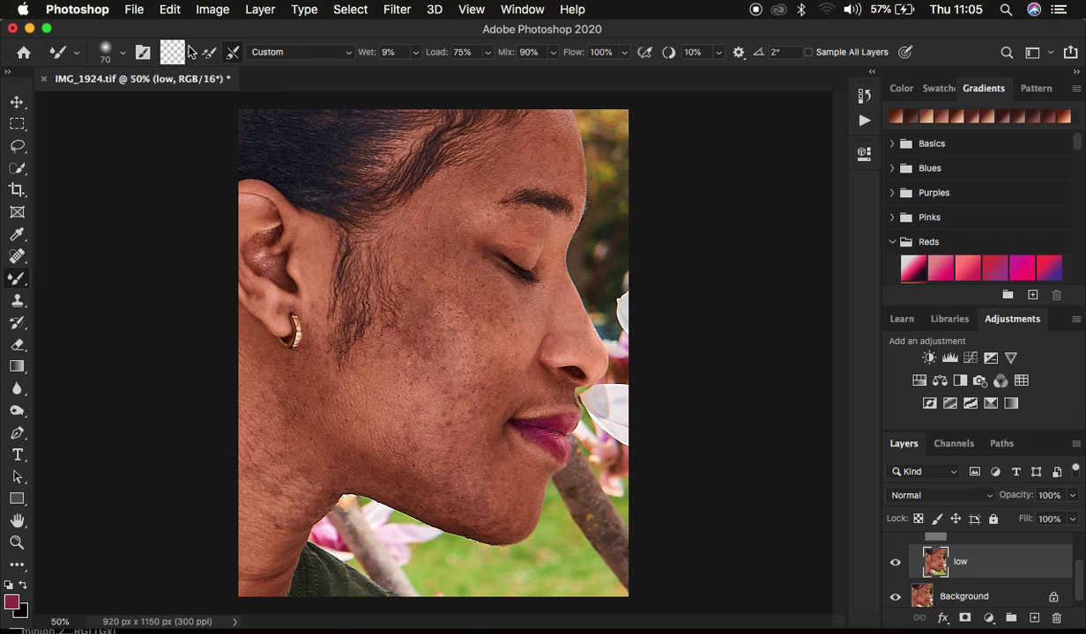
pyautogui.click(190, 53)
pyautogui.click(197, 83)
pyautogui.click(229, 55)
pyautogui.click(808, 53)
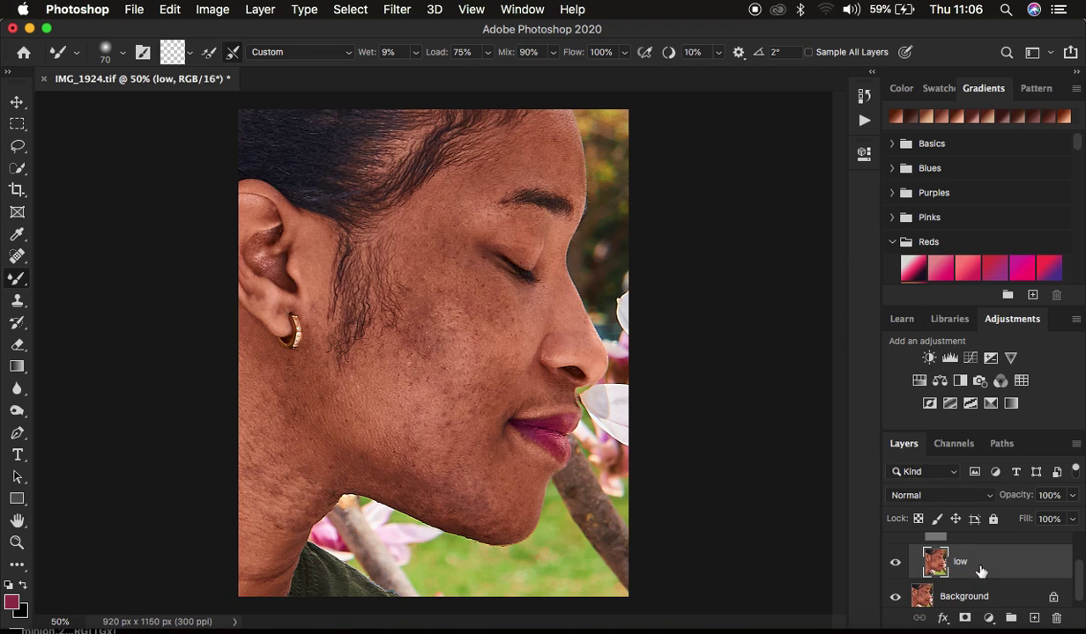
# Step: Hide the high layer in the freq sep group, leaving the blurred low layer in view
pyautogui.scroll(2, 1022, 575)
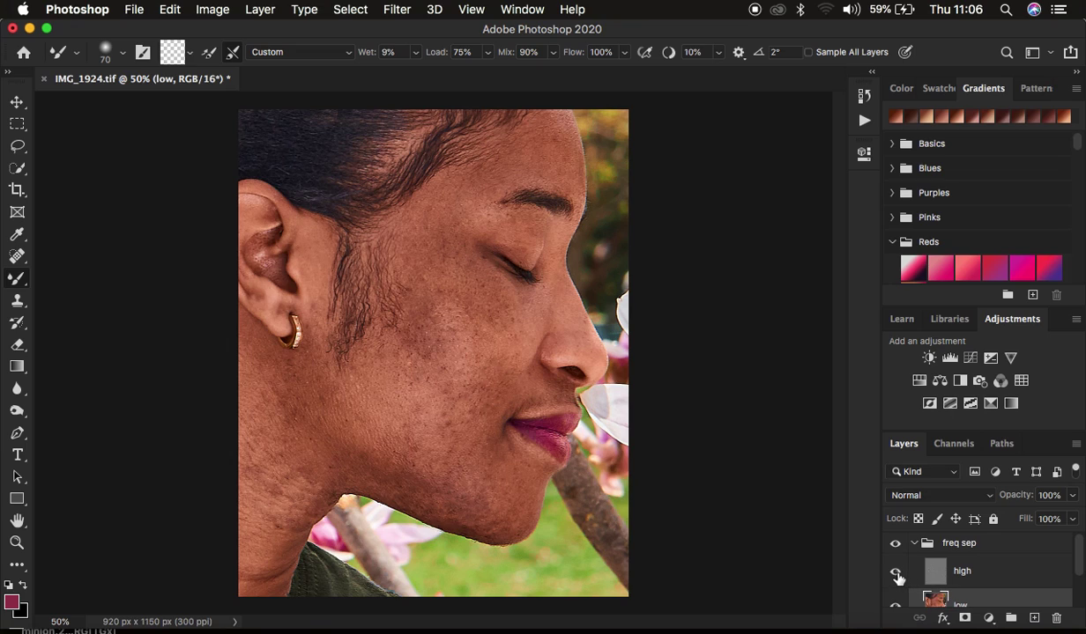
pyautogui.click(895, 573)
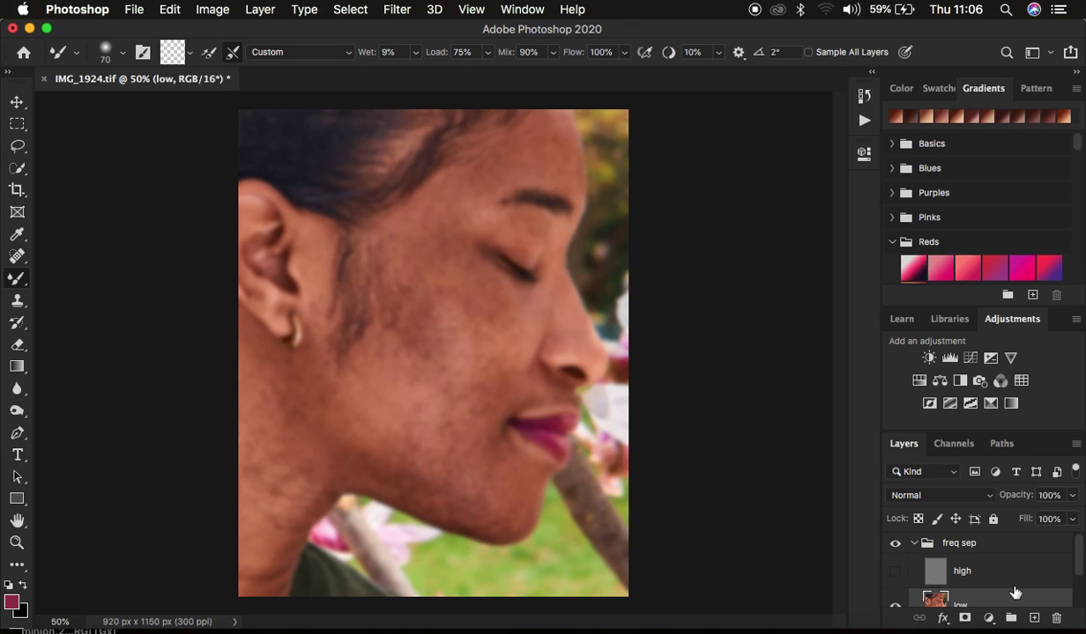
pyautogui.scroll(-2, 1018, 593)
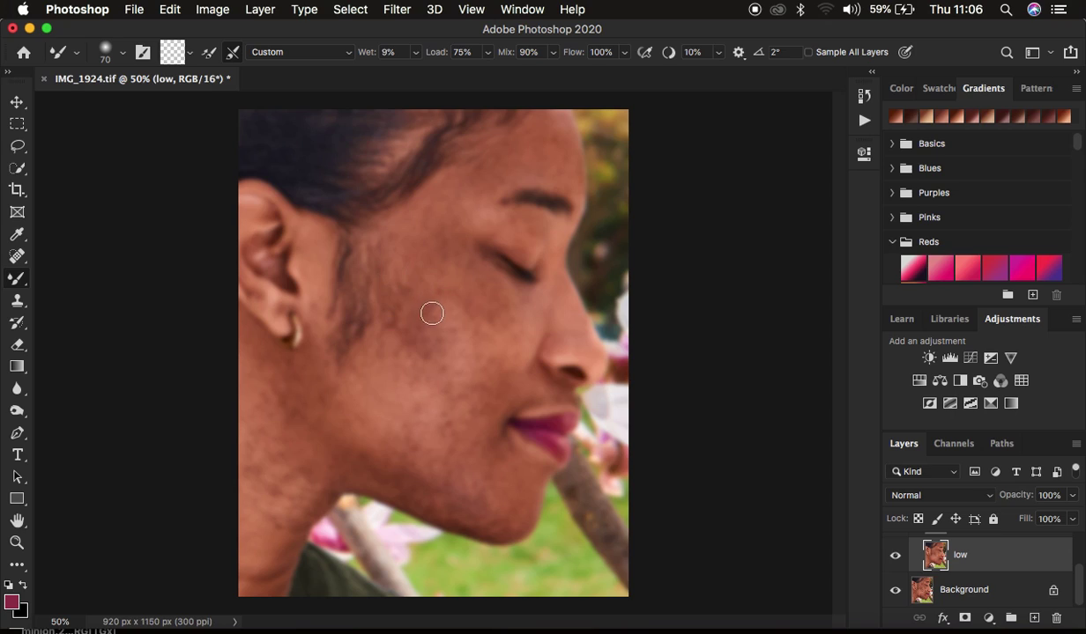
# Step: Enlarge the Mixer Brush to size 125 and blend the uneven skin tones across the cheek on the low layer
pyautogui.press(']')
pyautogui.press(']')
pyautogui.press(']')
pyautogui.press(']')
pyautogui.press(']')
pyautogui.press(']')
pyautogui.moveTo(438, 341)
pyautogui.mouseDown()
pyautogui.moveTo(347, 424)
pyautogui.moveTo(329, 396)
pyautogui.moveTo(388, 424)
pyautogui.moveTo(440, 423)
pyautogui.moveTo(360, 386)
pyautogui.moveTo(404, 411)
pyautogui.moveTo(377, 390)
pyautogui.mouseUp()
pyautogui.press('[')
pyautogui.press('[')
pyautogui.moveTo(359, 384); pyautogui.dragTo(388, 383)
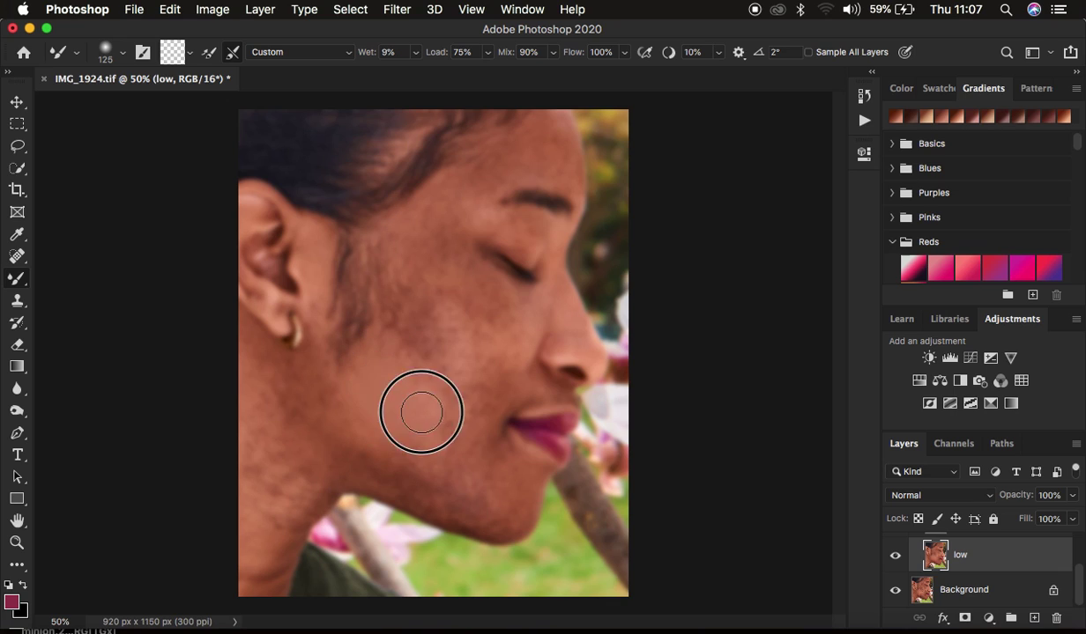
pyautogui.moveTo(434, 426)
pyautogui.mouseDown()
pyautogui.moveTo(377, 414)
pyautogui.moveTo(422, 452)
pyautogui.mouseUp()
pyautogui.moveTo(414, 383)
pyautogui.mouseDown()
pyautogui.moveTo(443, 412)
pyautogui.moveTo(404, 410)
pyautogui.moveTo(424, 453)
pyautogui.moveTo(460, 460)
pyautogui.moveTo(454, 454)
pyautogui.mouseUp()
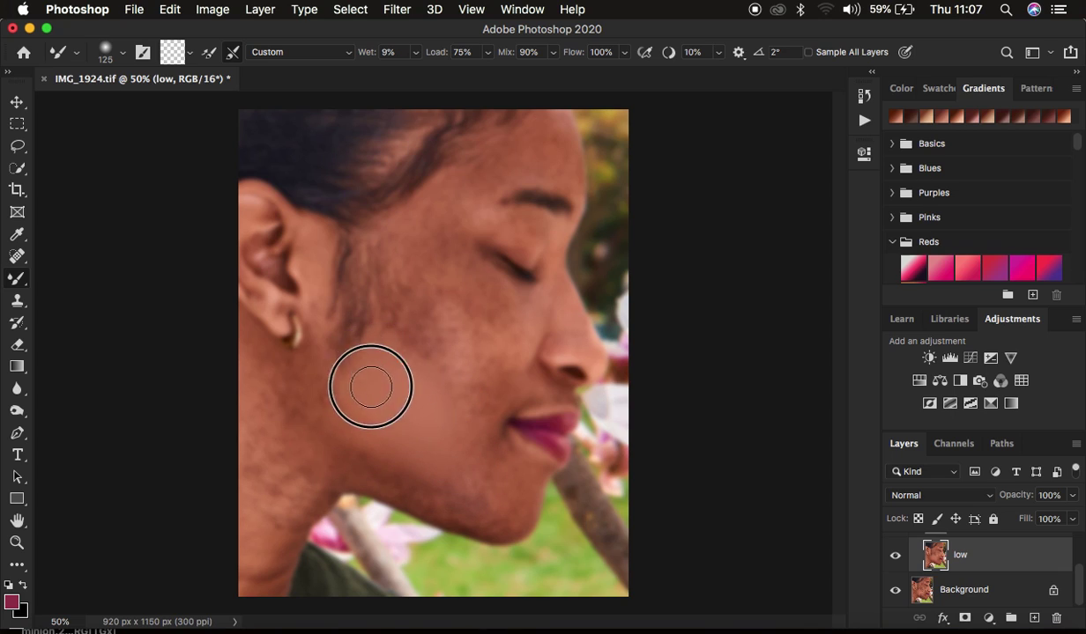
pyautogui.moveTo(331, 340); pyautogui.dragTo(359, 420)
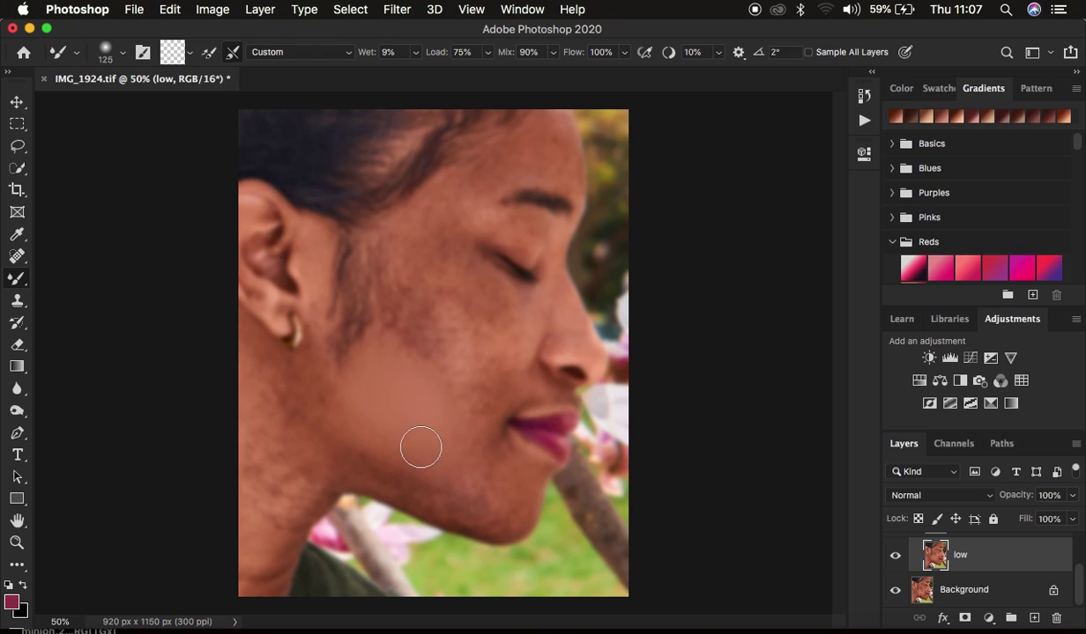
pyautogui.moveTo(386, 373); pyautogui.dragTo(368, 341)
pyautogui.moveTo(432, 419)
pyautogui.mouseDown()
pyautogui.moveTo(383, 295)
pyautogui.moveTo(436, 402)
pyautogui.moveTo(398, 383)
pyautogui.moveTo(447, 471)
pyautogui.moveTo(375, 403)
pyautogui.moveTo(368, 372)
pyautogui.moveTo(391, 376)
pyautogui.moveTo(335, 402)
pyautogui.moveTo(426, 482)
pyautogui.moveTo(383, 368)
pyautogui.moveTo(392, 355)
pyautogui.moveTo(386, 250)
pyautogui.moveTo(372, 312)
pyautogui.mouseUp()
pyautogui.moveTo(410, 399); pyautogui.dragTo(420, 411)
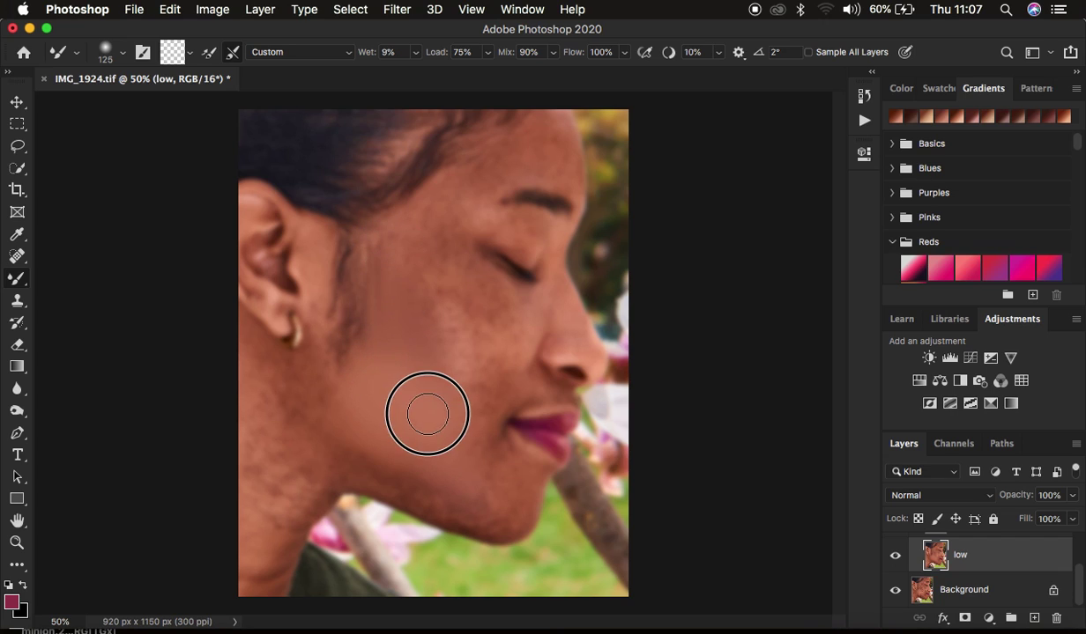
# Step: Blend the jaw, chin and side of the face on the low layer, reducing the brush to size 90, and show the high layer again
pyautogui.moveTo(460, 488)
pyautogui.mouseDown()
pyautogui.moveTo(471, 496)
pyautogui.moveTo(491, 472)
pyautogui.mouseUp()
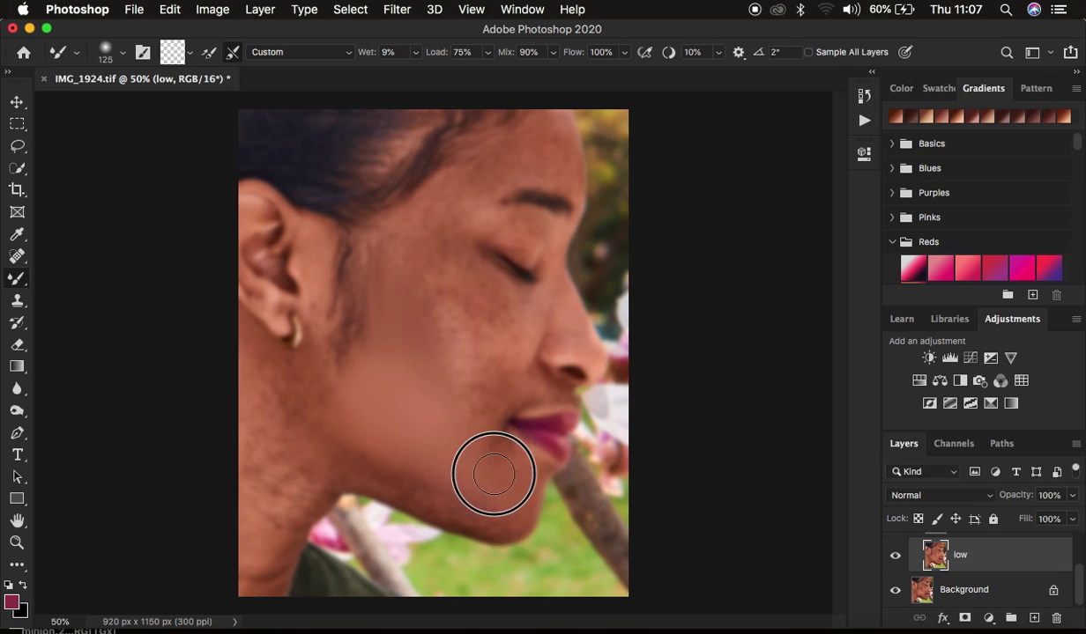
pyautogui.moveTo(409, 458)
pyautogui.mouseDown()
pyautogui.moveTo(442, 495)
pyautogui.moveTo(427, 485)
pyautogui.moveTo(494, 514)
pyautogui.moveTo(485, 468)
pyautogui.mouseUp()
pyautogui.press('[')
pyautogui.press('[')
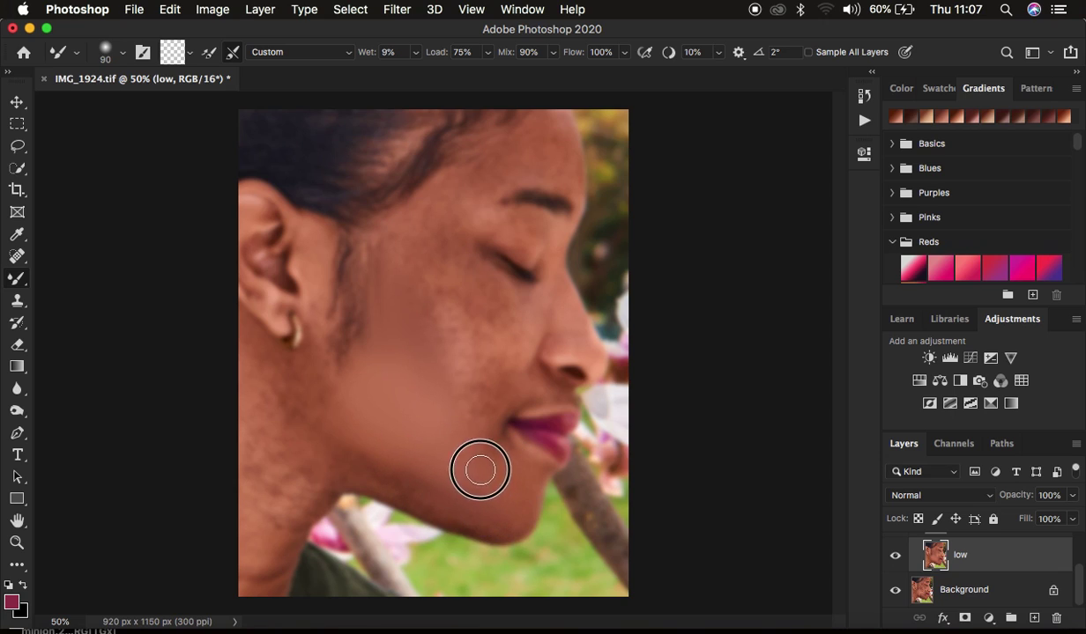
pyautogui.moveTo(392, 455)
pyautogui.mouseDown()
pyautogui.moveTo(437, 501)
pyautogui.moveTo(487, 514)
pyautogui.moveTo(388, 475)
pyautogui.moveTo(315, 416)
pyautogui.moveTo(332, 385)
pyautogui.moveTo(313, 375)
pyautogui.moveTo(378, 337)
pyautogui.moveTo(398, 247)
pyautogui.moveTo(392, 268)
pyautogui.moveTo(369, 239)
pyautogui.moveTo(371, 261)
pyautogui.moveTo(441, 252)
pyautogui.moveTo(391, 274)
pyautogui.moveTo(394, 349)
pyautogui.moveTo(368, 324)
pyautogui.moveTo(424, 427)
pyautogui.moveTo(392, 419)
pyautogui.moveTo(432, 427)
pyautogui.moveTo(504, 523)
pyautogui.moveTo(460, 505)
pyautogui.moveTo(442, 515)
pyautogui.moveTo(373, 483)
pyautogui.moveTo(329, 443)
pyautogui.moveTo(329, 412)
pyautogui.moveTo(364, 363)
pyautogui.mouseUp()
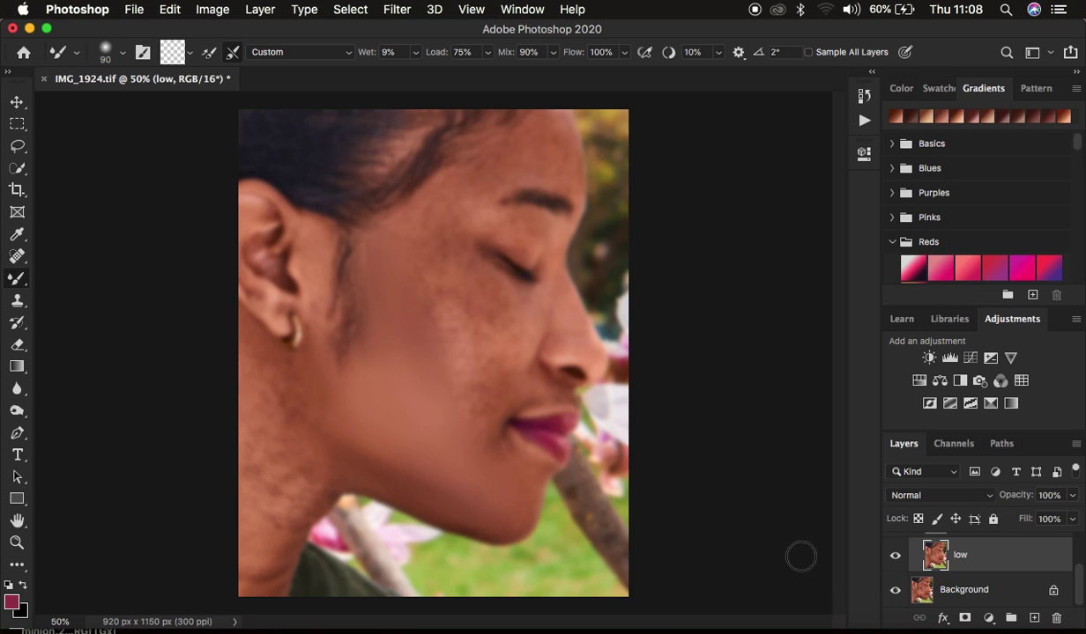
pyautogui.scroll(3, 984, 586)
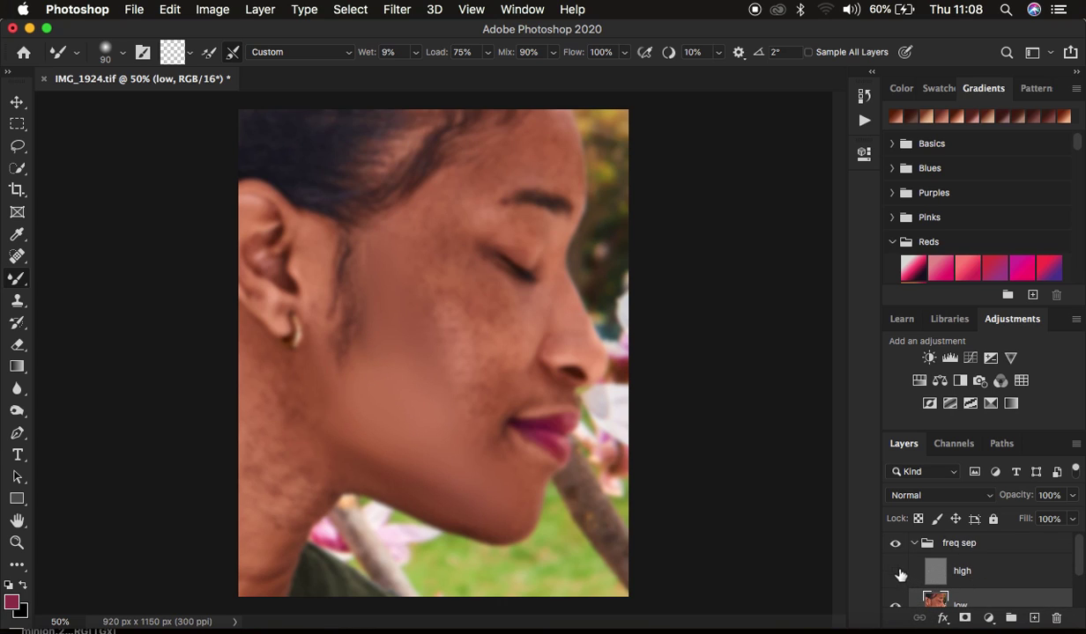
pyautogui.click(896, 573)
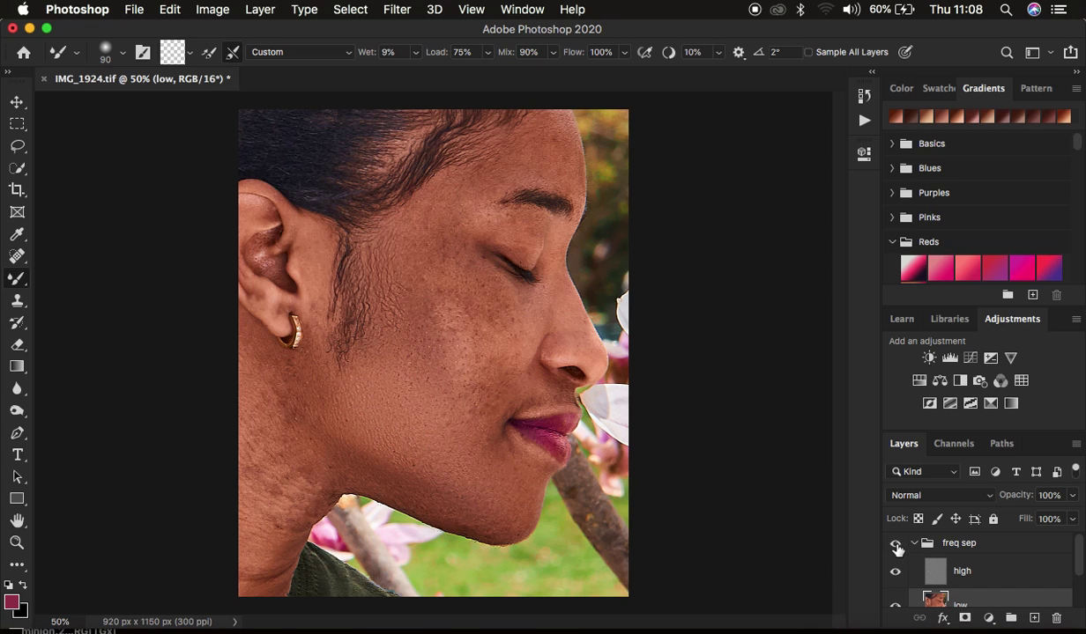
# Step: Compare the portrait with and without the freq sep group, and hide the high layer
pyautogui.click(896, 545)
pyautogui.click(895, 545)
pyautogui.click(895, 570)
# Step: Blend the uneven skin tones on the low layer from the cheek down beside the corner of the mouth, adjusting the Mixer Brush size
pyautogui.press(']')
pyautogui.press(']')
pyautogui.moveTo(395, 274)
pyautogui.mouseDown()
pyautogui.moveTo(387, 234)
pyautogui.moveTo(379, 247)
pyautogui.moveTo(378, 261)
pyautogui.moveTo(398, 265)
pyautogui.moveTo(405, 225)
pyautogui.moveTo(417, 226)
pyautogui.moveTo(378, 259)
pyautogui.moveTo(392, 349)
pyautogui.moveTo(408, 366)
pyautogui.moveTo(426, 238)
pyautogui.moveTo(453, 218)
pyautogui.moveTo(448, 193)
pyautogui.moveTo(450, 266)
pyautogui.moveTo(466, 280)
pyautogui.moveTo(456, 248)
pyautogui.moveTo(477, 279)
pyautogui.moveTo(497, 354)
pyautogui.moveTo(501, 321)
pyautogui.moveTo(507, 341)
pyautogui.moveTo(497, 305)
pyautogui.moveTo(441, 243)
pyautogui.moveTo(550, 321)
pyautogui.moveTo(529, 309)
pyautogui.moveTo(499, 375)
pyautogui.mouseUp()
pyautogui.press('[')
pyautogui.press('[')
pyautogui.moveTo(443, 278)
pyautogui.mouseDown()
pyautogui.moveTo(469, 262)
pyautogui.moveTo(412, 254)
pyautogui.moveTo(443, 269)
pyautogui.moveTo(486, 323)
pyautogui.moveTo(488, 362)
pyautogui.moveTo(457, 272)
pyautogui.moveTo(496, 361)
pyautogui.moveTo(488, 348)
pyautogui.moveTo(489, 376)
pyautogui.moveTo(433, 288)
pyautogui.moveTo(462, 346)
pyautogui.moveTo(455, 356)
pyautogui.moveTo(445, 346)
pyautogui.moveTo(420, 285)
pyautogui.moveTo(451, 374)
pyautogui.moveTo(474, 401)
pyautogui.moveTo(498, 377)
pyautogui.moveTo(460, 413)
pyautogui.mouseUp()
pyautogui.moveTo(465, 425)
pyautogui.mouseDown()
pyautogui.moveTo(479, 424)
pyautogui.moveTo(502, 373)
pyautogui.moveTo(483, 443)
pyautogui.moveTo(444, 433)
pyautogui.moveTo(432, 337)
pyautogui.moveTo(450, 335)
pyautogui.moveTo(431, 323)
pyautogui.moveTo(463, 288)
pyautogui.moveTo(446, 250)
pyautogui.moveTo(493, 313)
pyautogui.moveTo(505, 475)
pyautogui.moveTo(499, 451)
pyautogui.moveTo(523, 462)
pyautogui.moveTo(487, 421)
pyautogui.moveTo(528, 470)
pyautogui.moveTo(528, 514)
pyautogui.moveTo(504, 527)
pyautogui.moveTo(491, 521)
pyautogui.moveTo(504, 524)
pyautogui.moveTo(487, 453)
pyautogui.mouseUp()
# Step: Blend the blotchy neck skin below the earring on the low layer and set the Mixer Brush to size 100
pyautogui.moveTo(306, 399)
pyautogui.mouseDown()
pyautogui.moveTo(252, 373)
pyautogui.moveTo(286, 497)
pyautogui.moveTo(269, 562)
pyautogui.moveTo(295, 459)
pyautogui.moveTo(282, 422)
pyautogui.moveTo(327, 444)
pyautogui.moveTo(320, 247)
pyautogui.moveTo(291, 507)
pyautogui.mouseUp()
pyautogui.press(']')
pyautogui.press(']')
pyautogui.press(']')
pyautogui.press('[')
pyautogui.press('[')
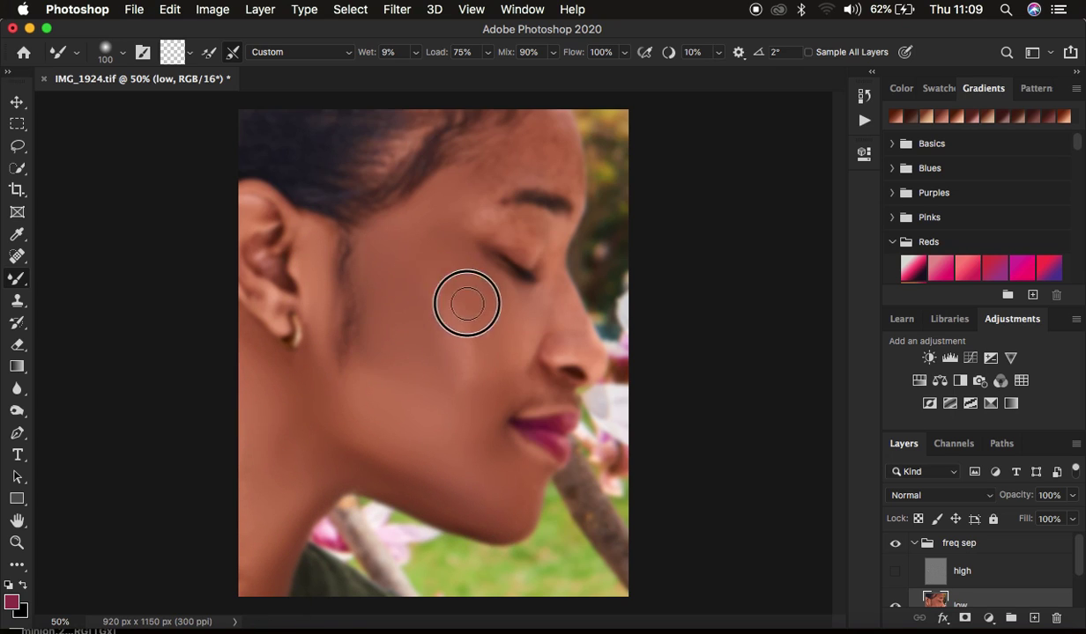
# Step: Blend the skin around the mouth, eyelid and cheek using brush sizes from 60 to 125, and show the high layer again
pyautogui.press('[')
pyautogui.press('[')
pyautogui.press('[')
pyautogui.press('[')
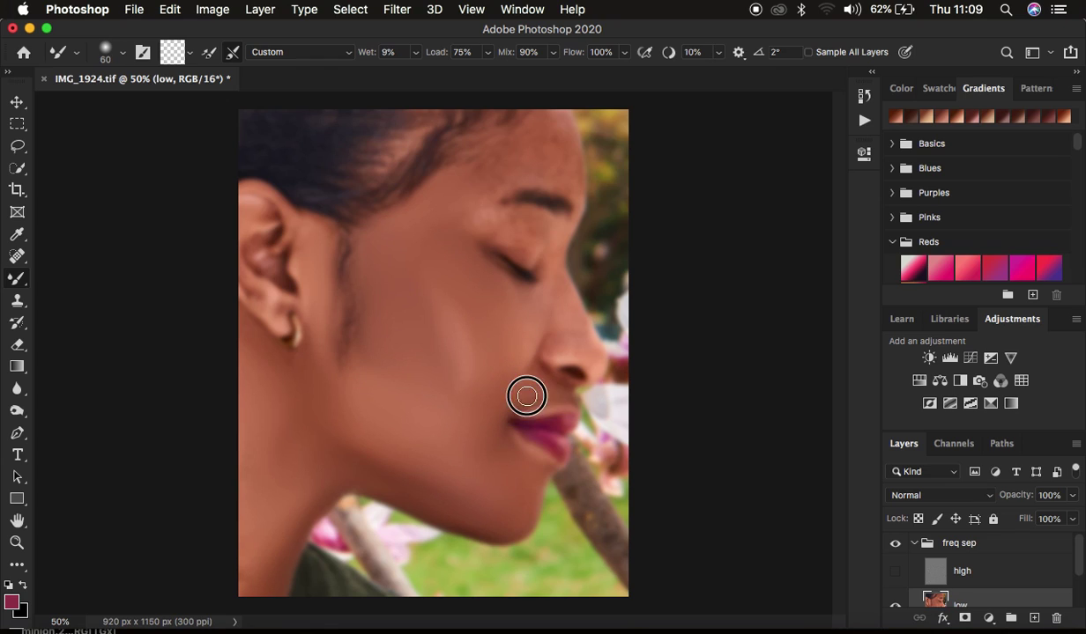
pyautogui.press(']')
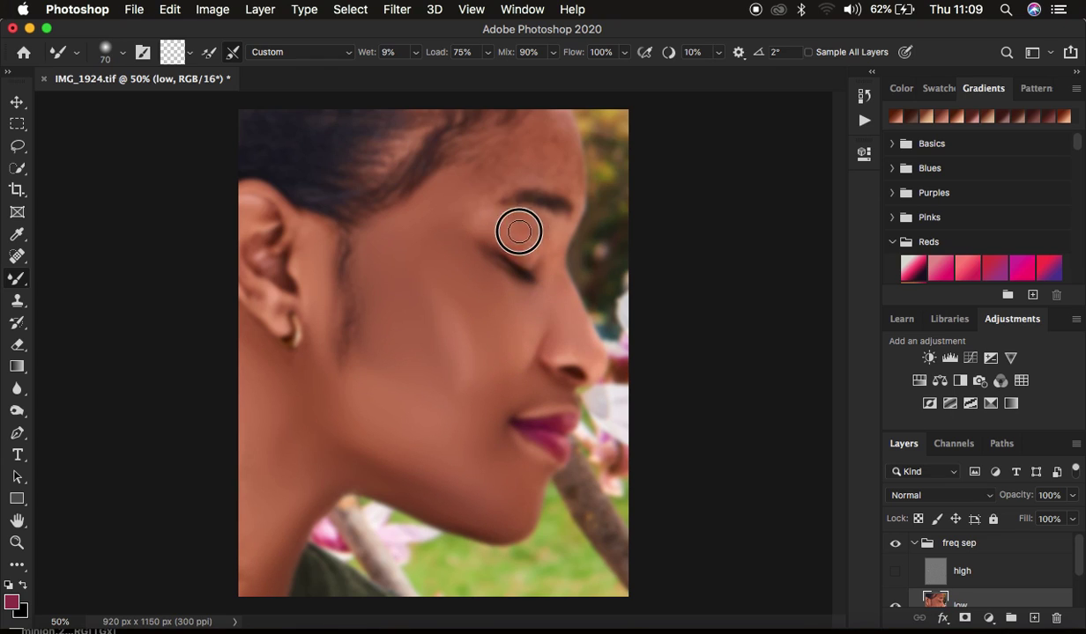
pyautogui.press(']')
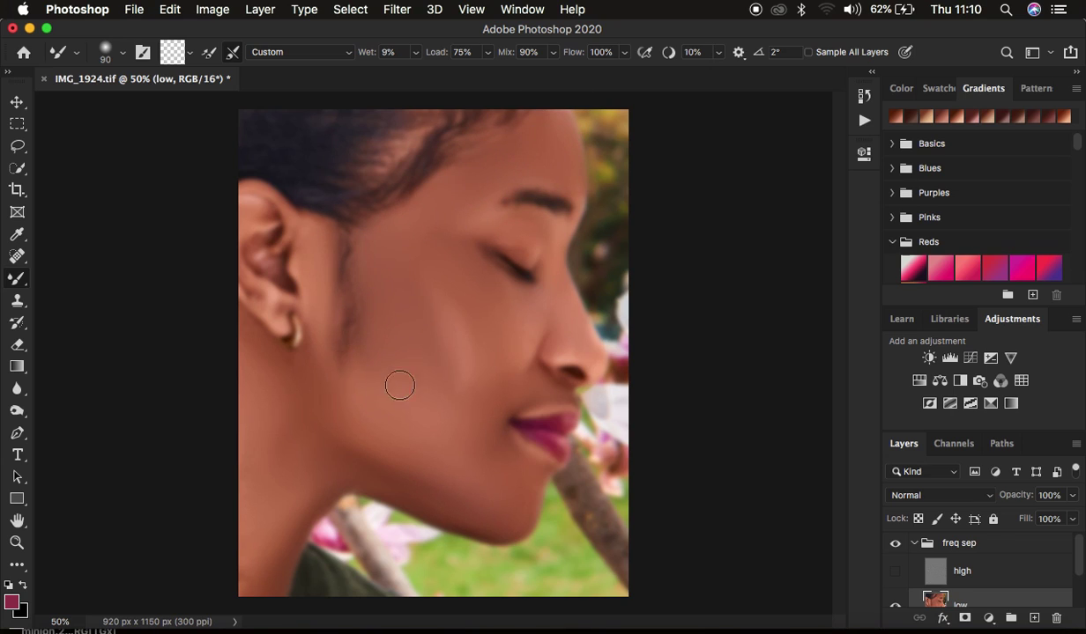
pyautogui.press(']')
pyautogui.press(']')
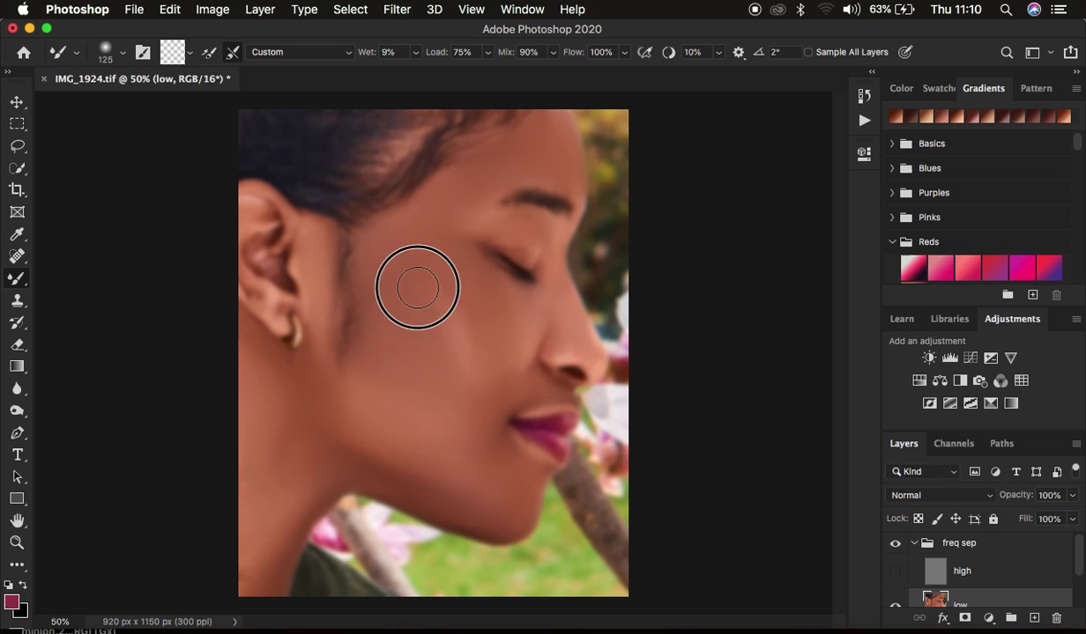
pyautogui.click(896, 571)
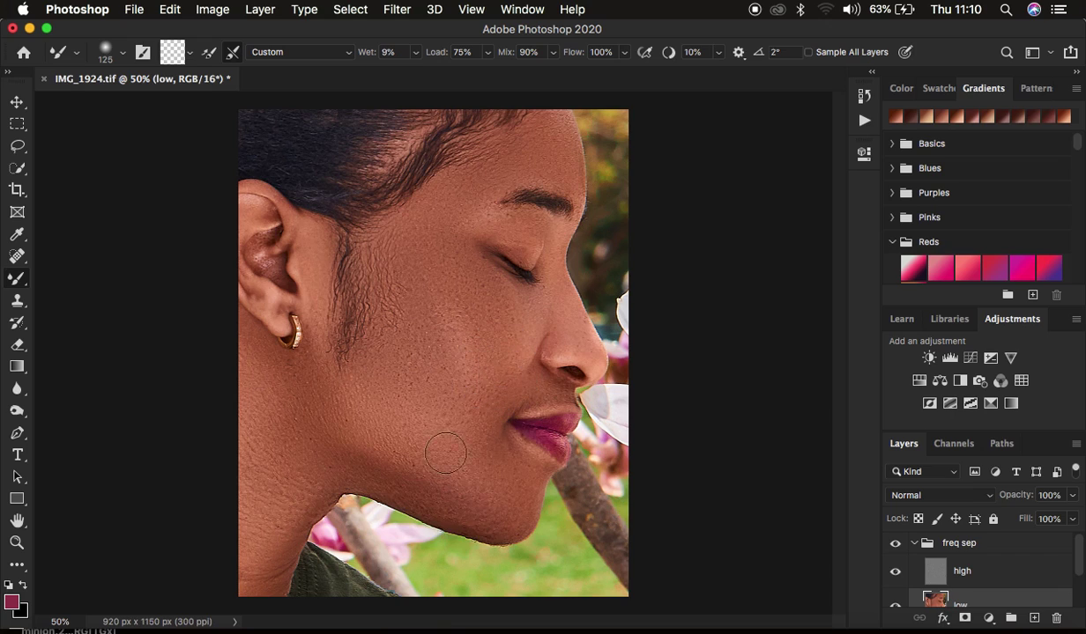
# Step: Reduce the Mixer Brush to size 80 and blend the skin near the temple on the low layer
pyautogui.press('p')
pyautogui.press('b')
pyautogui.press('[')
pyautogui.press('[')
pyautogui.press('[')
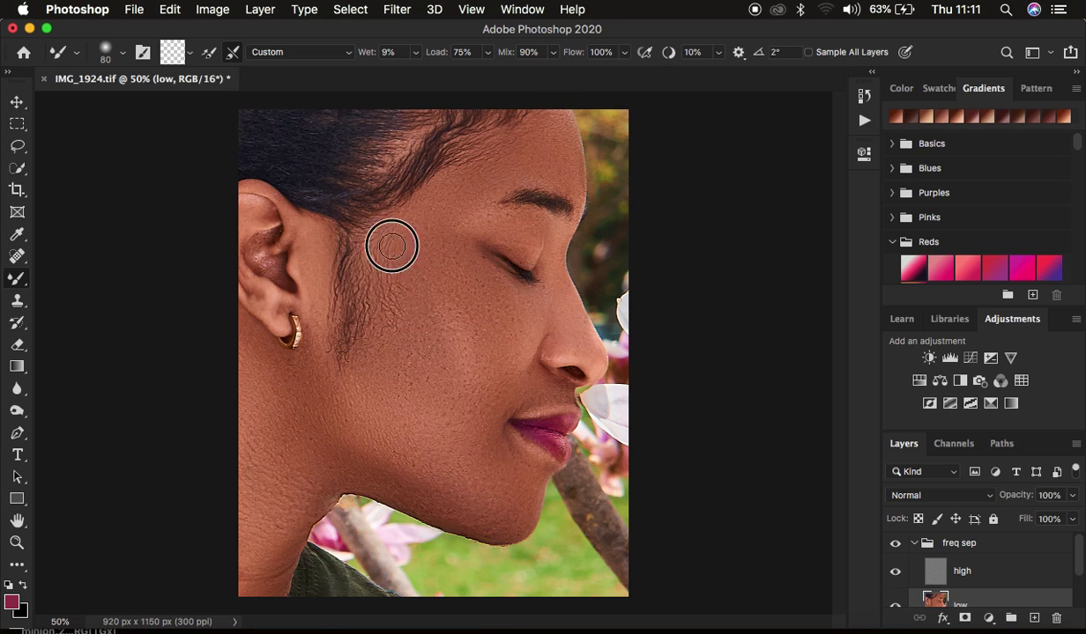
# Step: Compare the portrait before and after the retouching by toggling the freq sep group's visibility
pyautogui.click(895, 547)
pyautogui.click(895, 547)
pyautogui.click(895, 547)
pyautogui.click(896, 546)
# Step: Lasso the skin from the temple down the cheek on the low layer, apply a 15-pixel Gaussian Blur and clear the selection
pyautogui.click(18, 146)
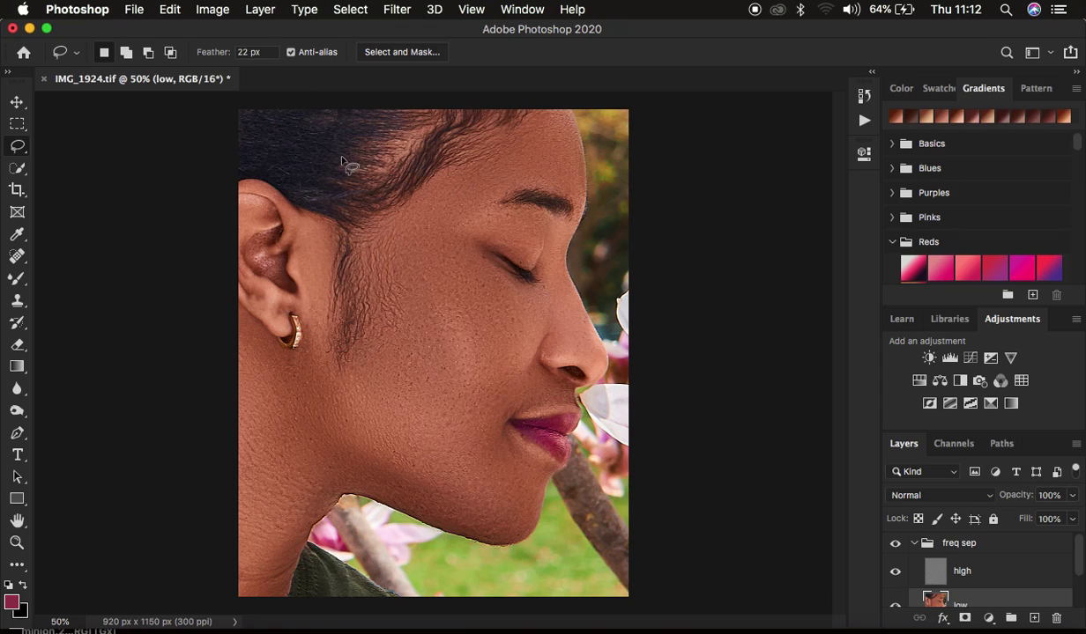
pyautogui.moveTo(377, 224)
pyautogui.mouseDown()
pyautogui.moveTo(419, 257)
pyautogui.moveTo(442, 359)
pyautogui.moveTo(483, 428)
pyautogui.moveTo(368, 432)
pyautogui.moveTo(376, 238)
pyautogui.moveTo(408, 257)
pyautogui.mouseUp()
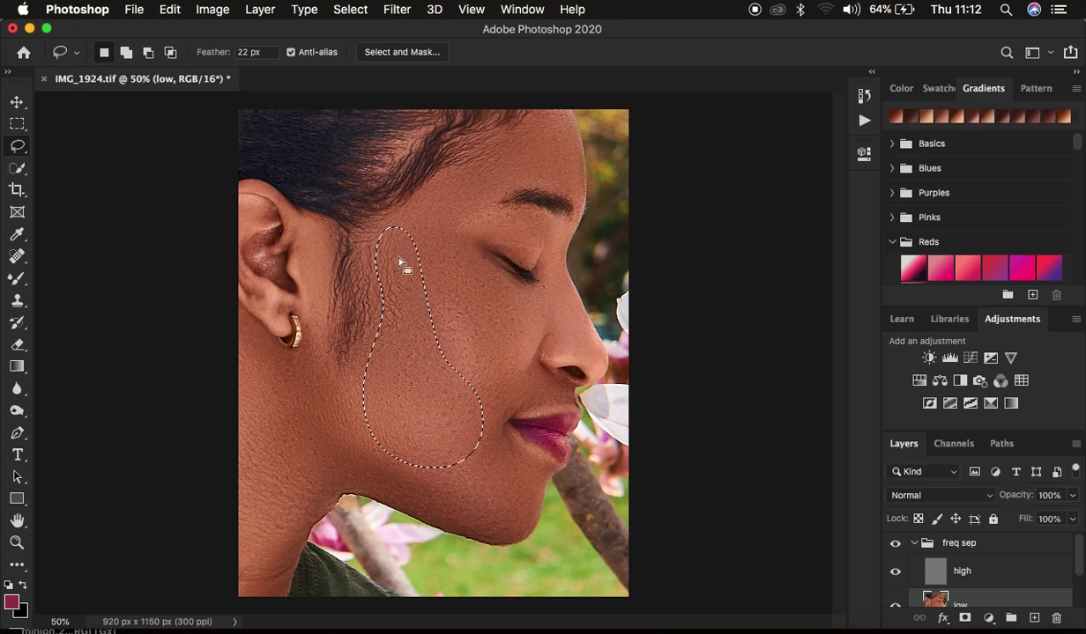
pyautogui.click(396, 9)
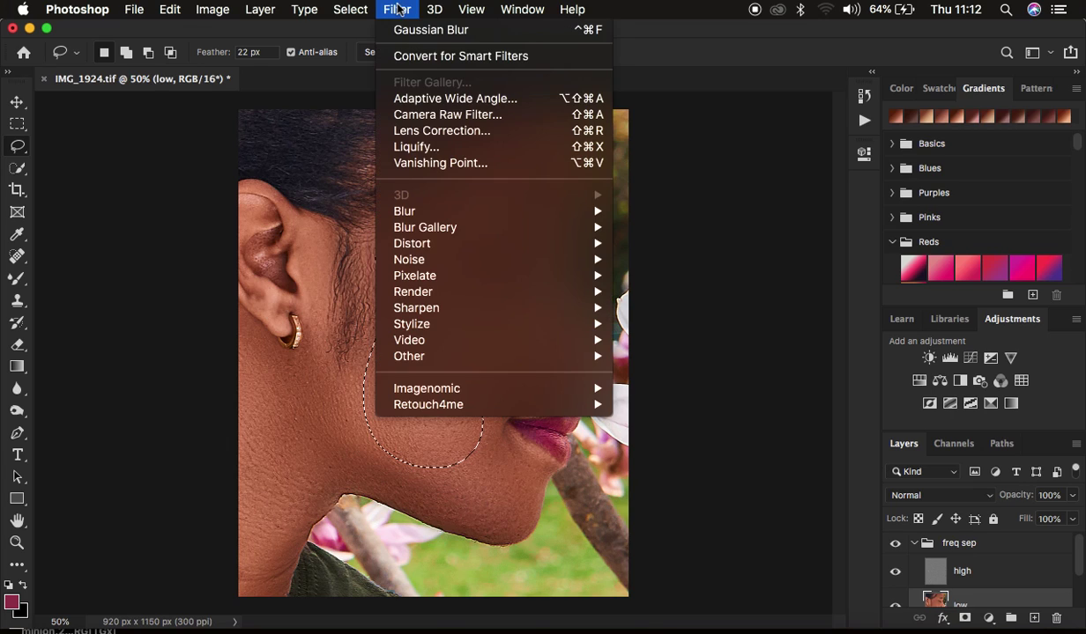
pyautogui.moveTo(437, 211)
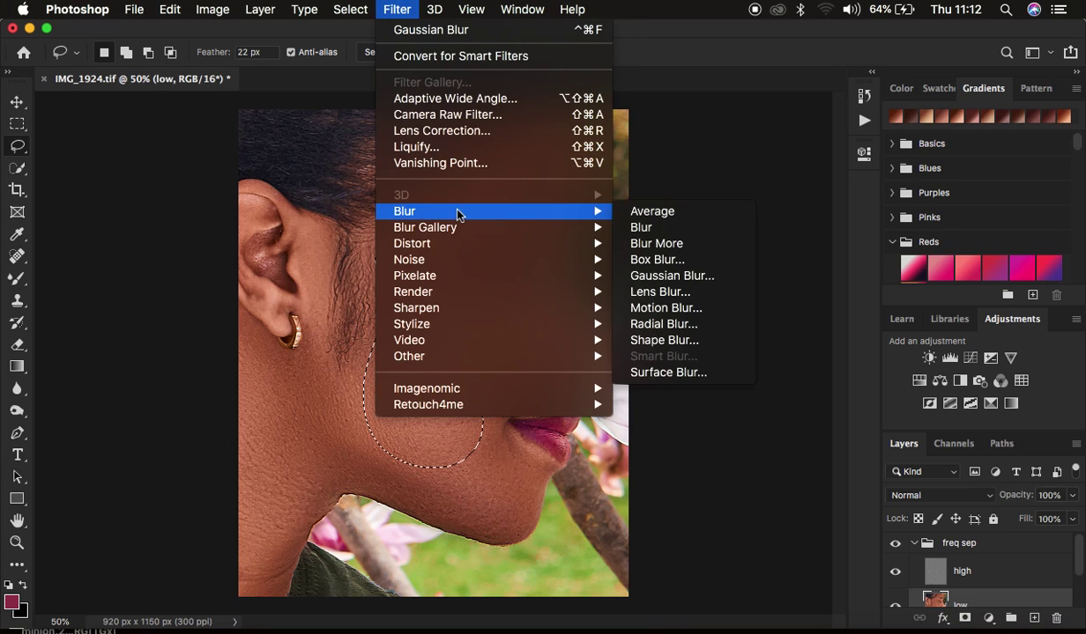
pyautogui.click(672, 277)
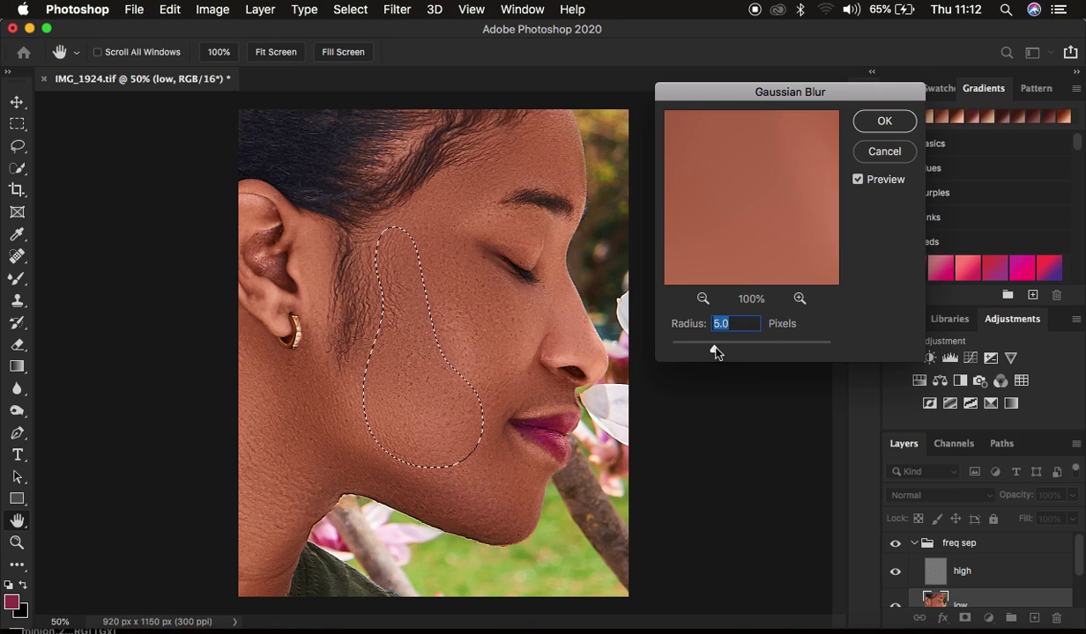
pyautogui.moveTo(714, 350); pyautogui.dragTo(741, 351)
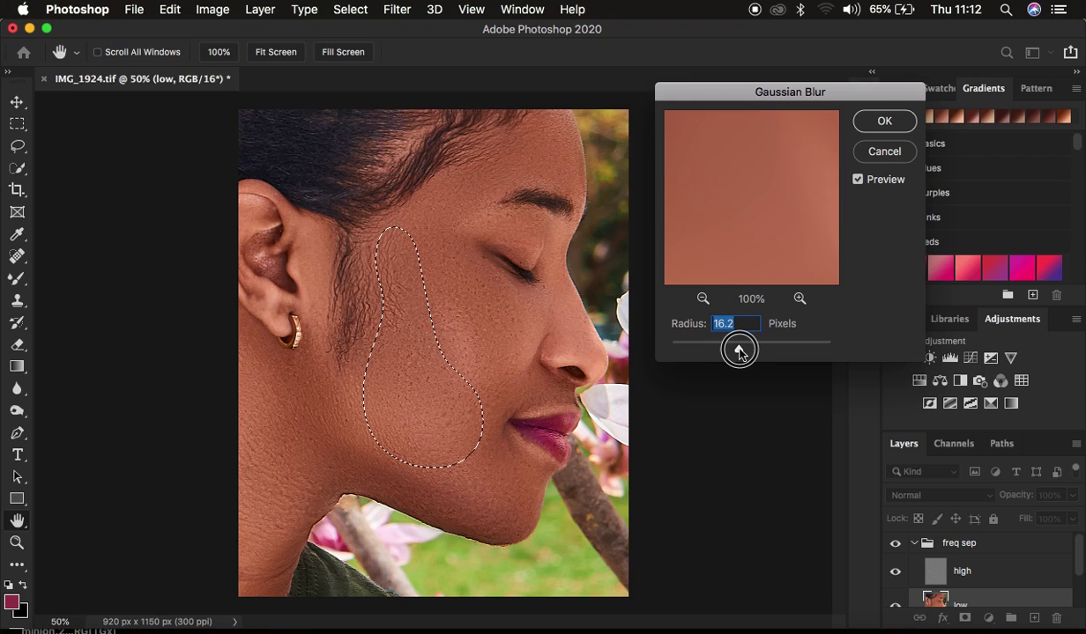
pyautogui.moveTo(740, 351); pyautogui.dragTo(740, 352)
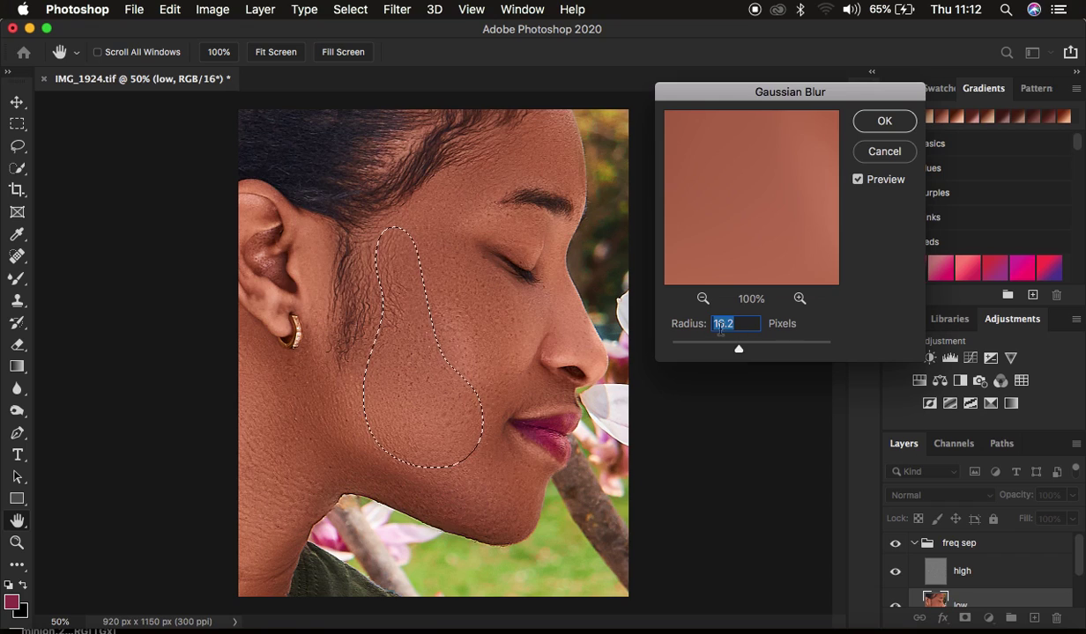
pyautogui.write('5')
pyautogui.write('1')
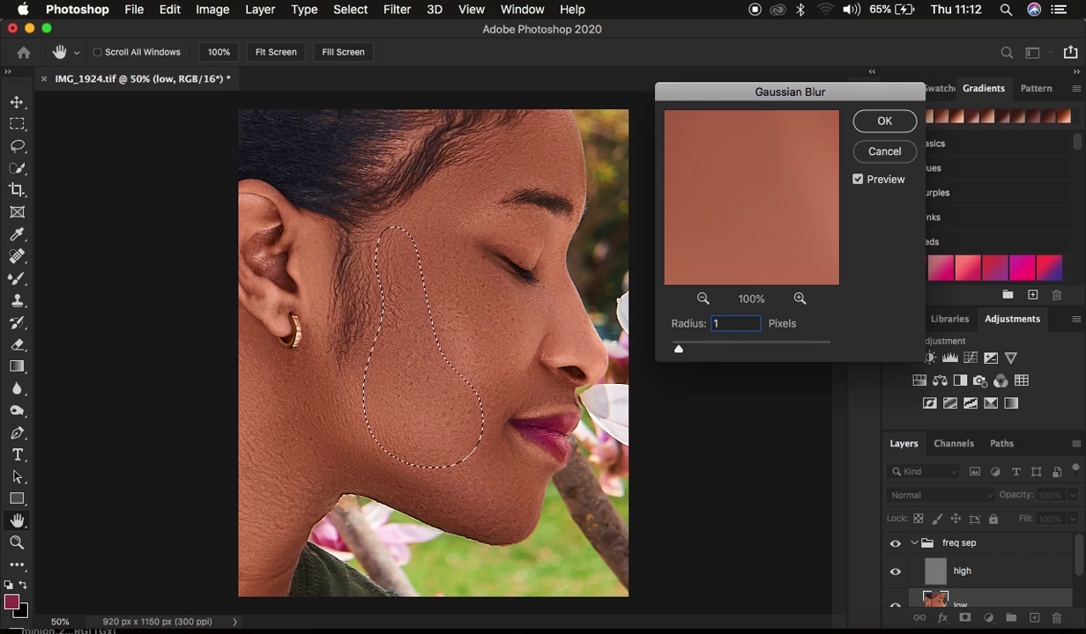
pyautogui.write('5')
pyautogui.click(884, 119)
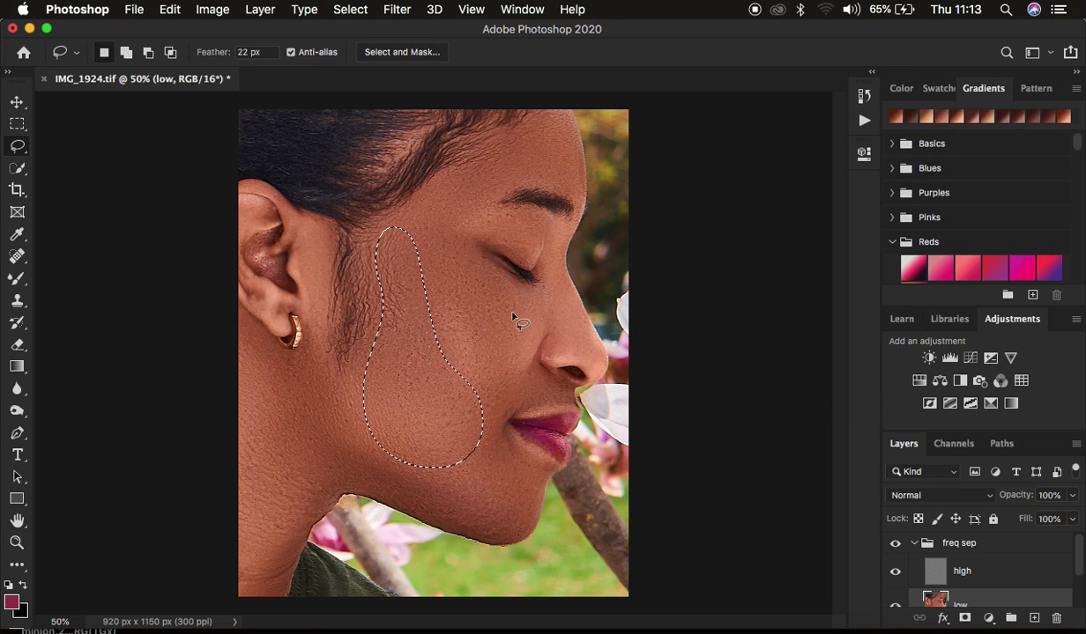
pyautogui.hotkey('ctrl', 'd')
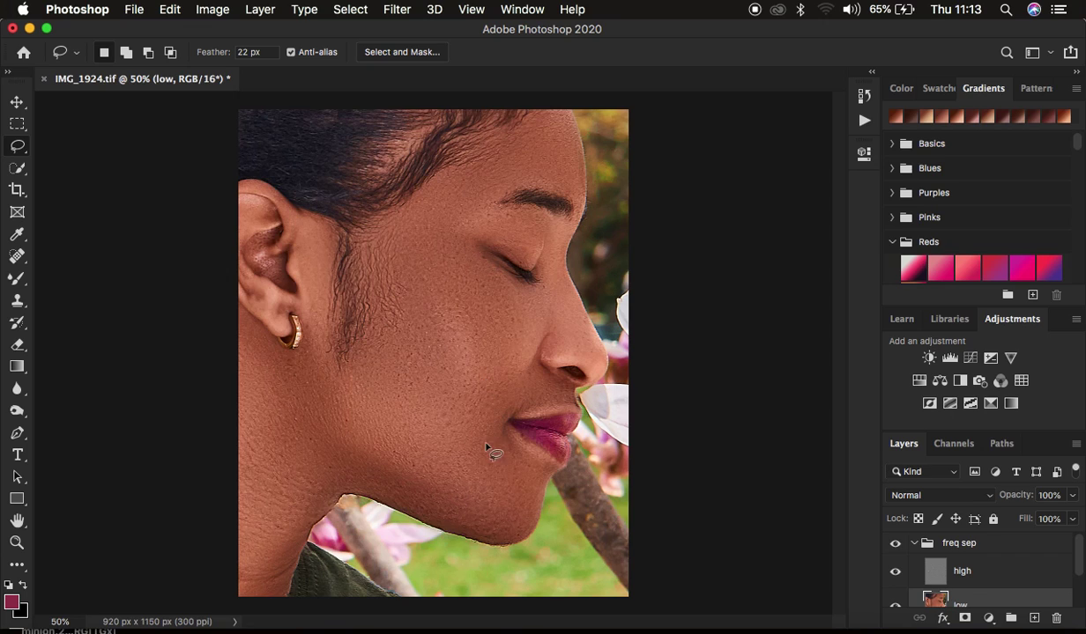
# Step: Lasso the chin and lower jaw on the low layer and reapply the Gaussian Blur
pyautogui.moveTo(476, 431)
pyautogui.mouseDown()
pyautogui.moveTo(353, 460)
pyautogui.moveTo(481, 532)
pyautogui.moveTo(502, 529)
pyautogui.moveTo(526, 498)
pyautogui.moveTo(516, 443)
pyautogui.moveTo(488, 451)
pyautogui.mouseUp()
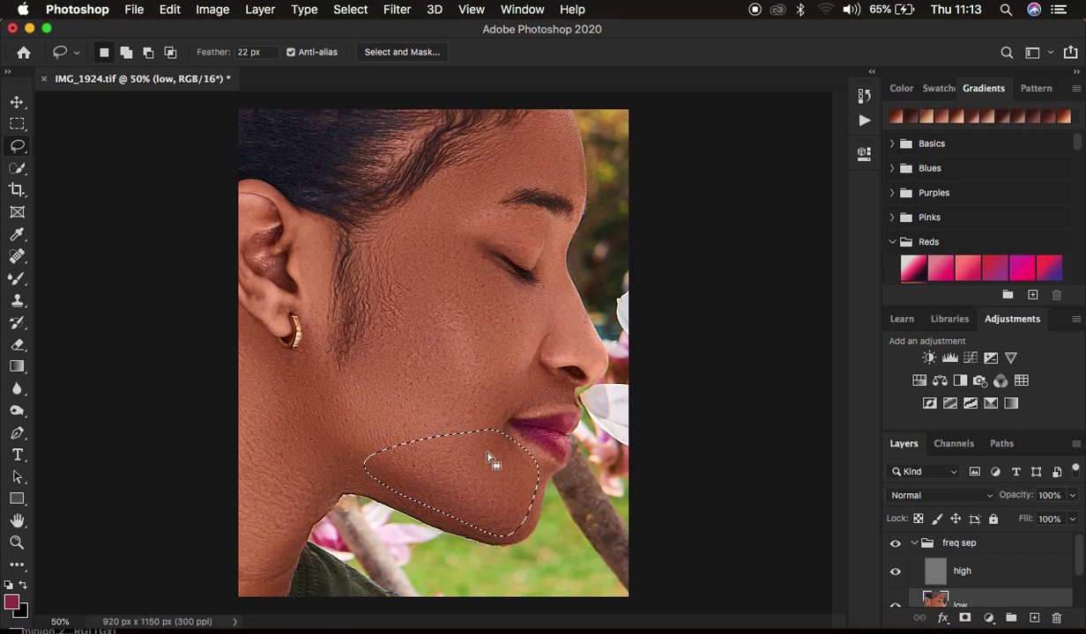
pyautogui.rightClick(489, 458)
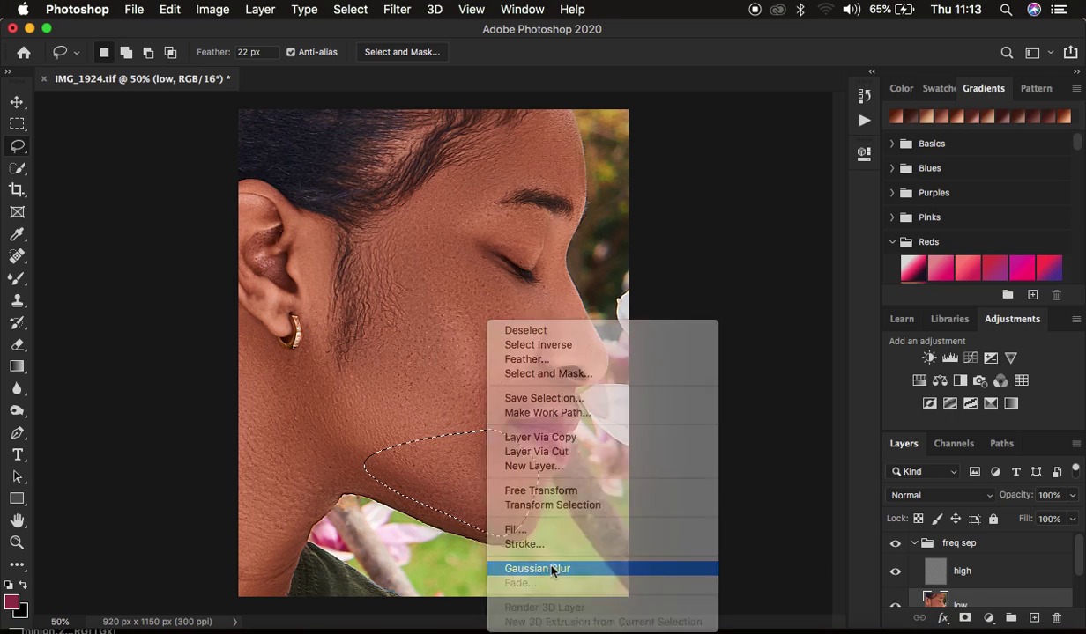
pyautogui.click(550, 569)
# Step: Lasso the skin from the temple under the eye to beside the nose, reapply the Gaussian Blur and adjust its effect
pyautogui.moveTo(403, 234)
pyautogui.mouseDown()
pyautogui.moveTo(483, 372)
pyautogui.moveTo(528, 380)
pyautogui.moveTo(540, 312)
pyautogui.moveTo(426, 211)
pyautogui.mouseUp()
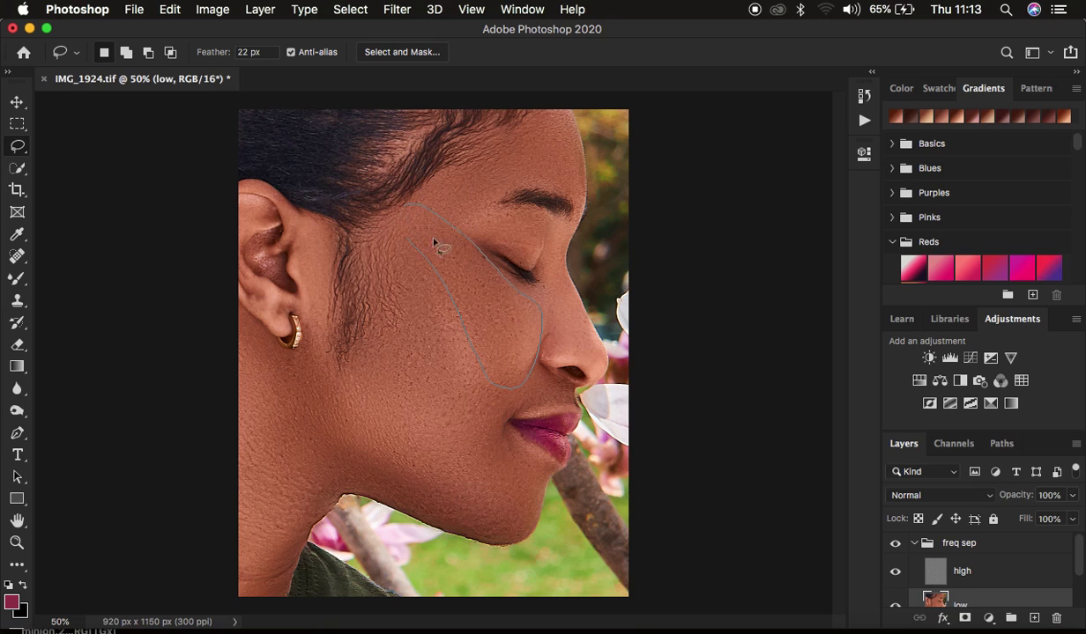
pyautogui.rightClick(468, 272)
pyautogui.click(551, 523)
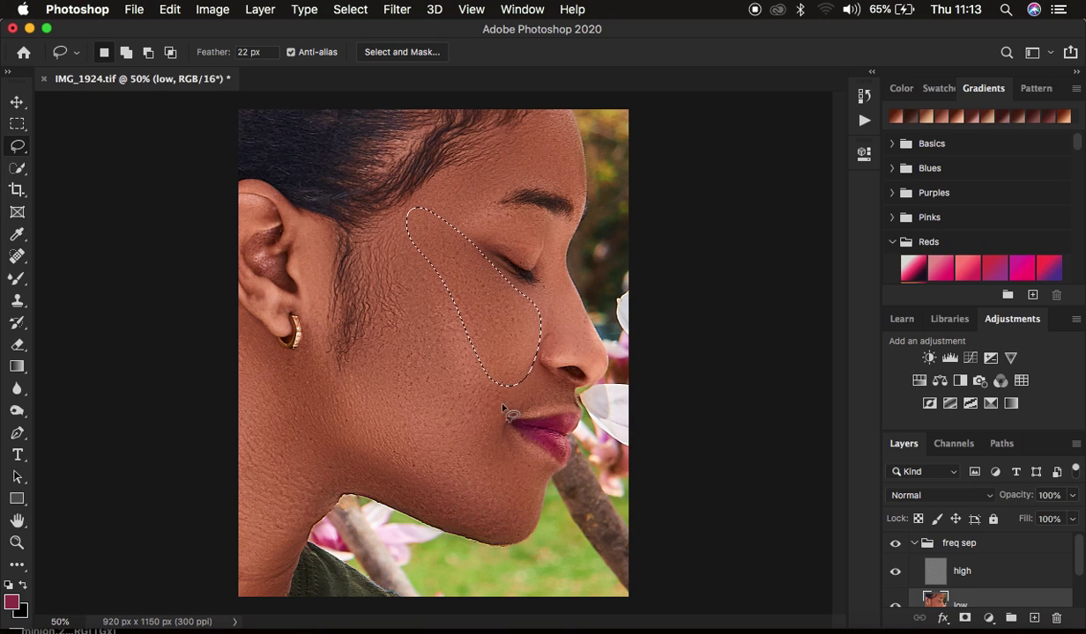
pyautogui.rightClick(467, 288)
pyautogui.click(572, 558)
pyautogui.moveTo(768, 206); pyautogui.dragTo(878, 194)
pyautogui.click(878, 194)
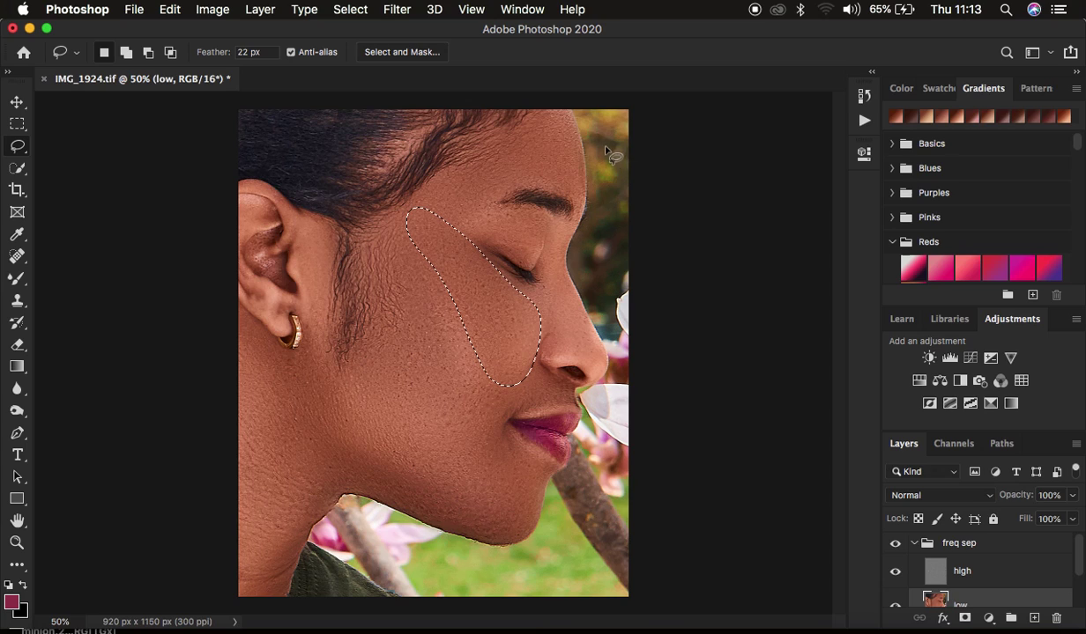
# Step: Lasso the forehead above the eyebrow, reapply the Gaussian Blur and clear the selection
pyautogui.moveTo(427, 182)
pyautogui.mouseDown()
pyautogui.moveTo(541, 118)
pyautogui.moveTo(564, 133)
pyautogui.moveTo(564, 165)
pyautogui.moveTo(430, 204)
pyautogui.mouseUp()
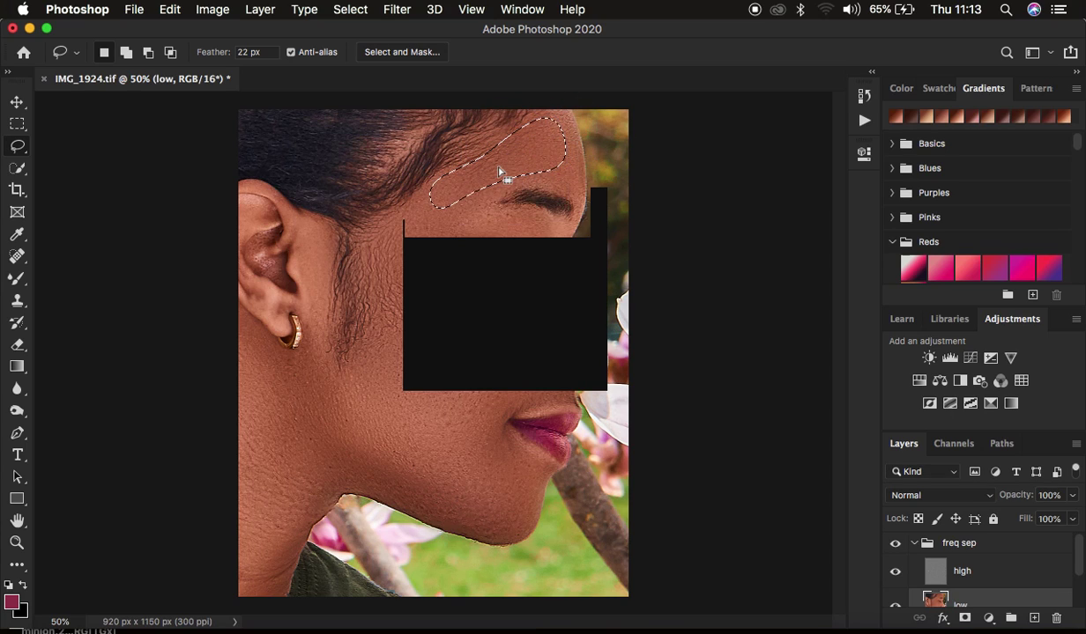
pyautogui.rightClick(498, 171)
pyautogui.click(562, 409)
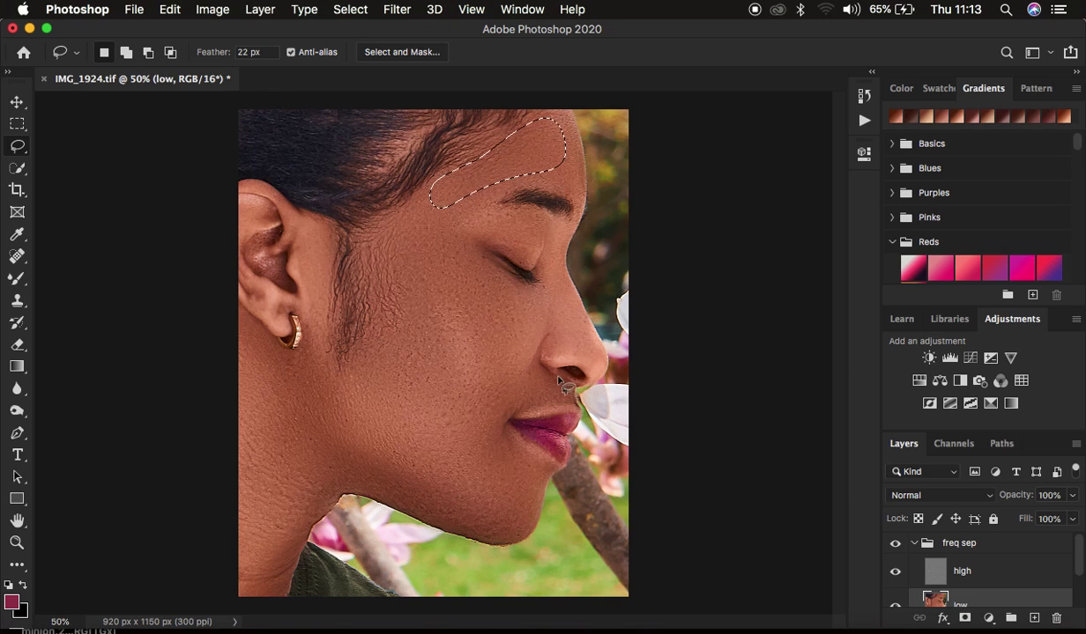
pyautogui.press('super+d')
# Step: Lasso the neck area below the ear along the image edge and reapply the Gaussian Blur
pyautogui.moveTo(232, 352)
pyautogui.mouseDown()
pyautogui.moveTo(345, 402)
pyautogui.moveTo(385, 448)
pyautogui.moveTo(374, 475)
pyautogui.moveTo(302, 517)
pyautogui.moveTo(272, 556)
pyautogui.moveTo(255, 626)
pyautogui.moveTo(235, 541)
pyautogui.moveTo(236, 439)
pyautogui.mouseUp()
pyautogui.rightClick(277, 453)
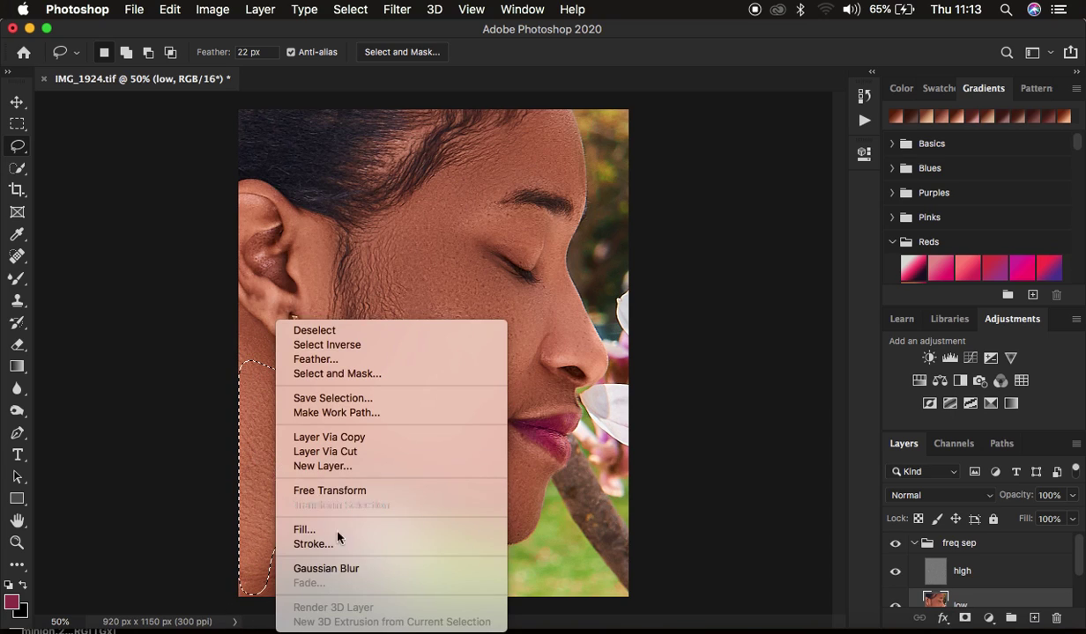
pyautogui.click(348, 568)
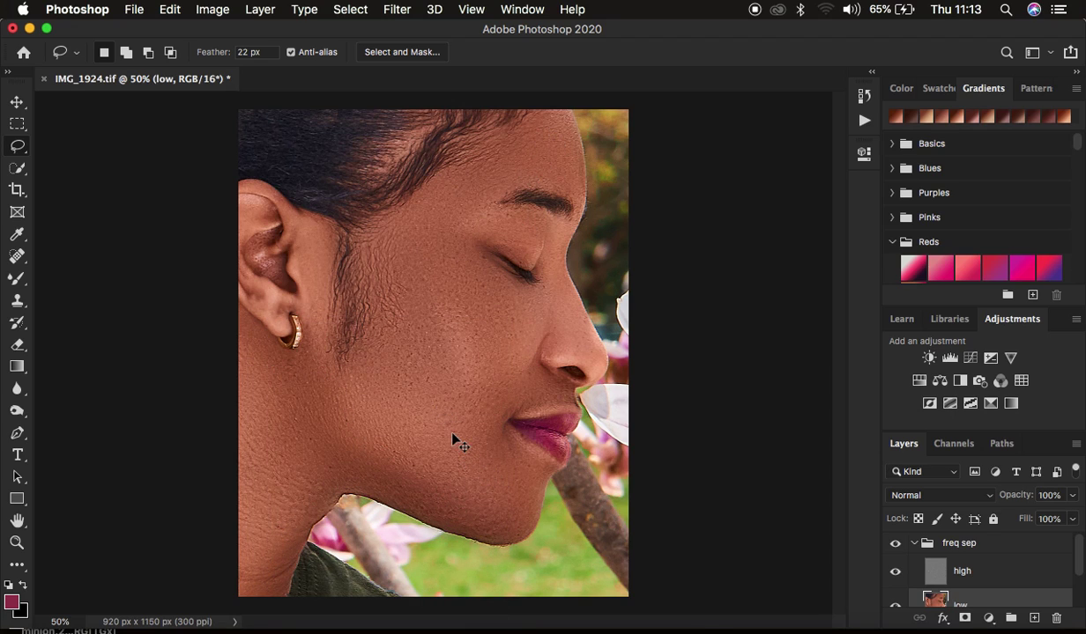
# Step: Select the high layer and set up the Clone Stamp with a Soft Round brush sampling the Current Layer only
pyautogui.press('super+equal')
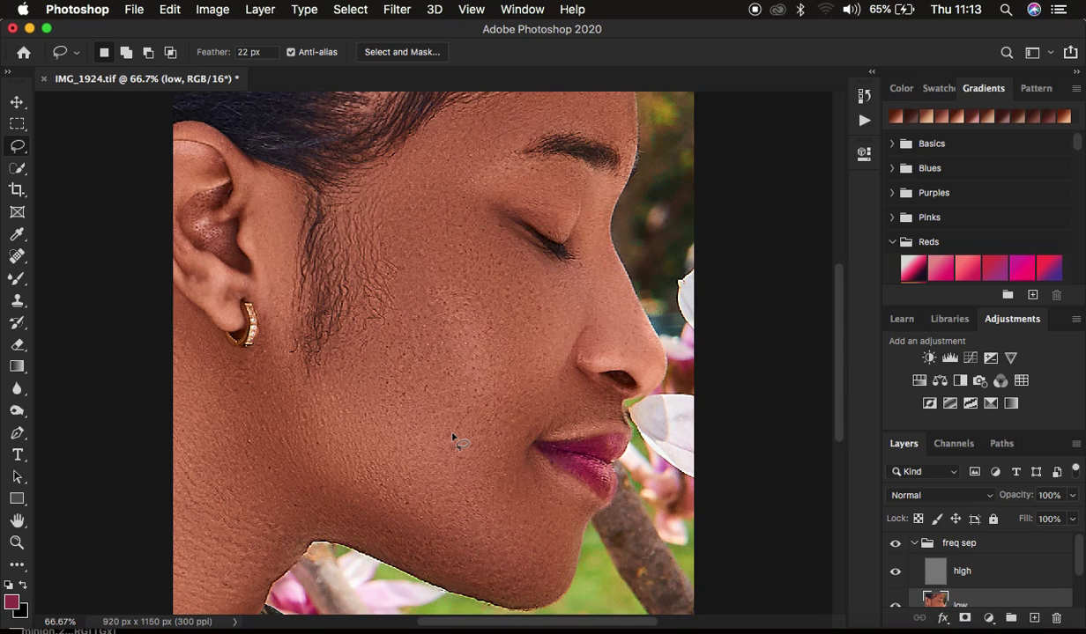
pyautogui.click(986, 574)
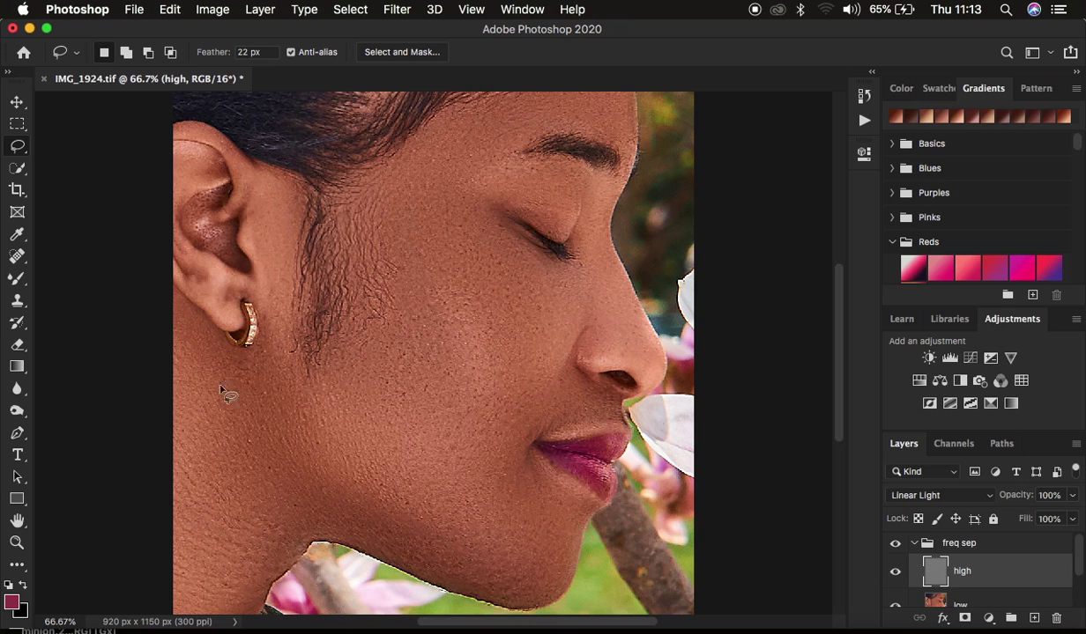
pyautogui.click(18, 304)
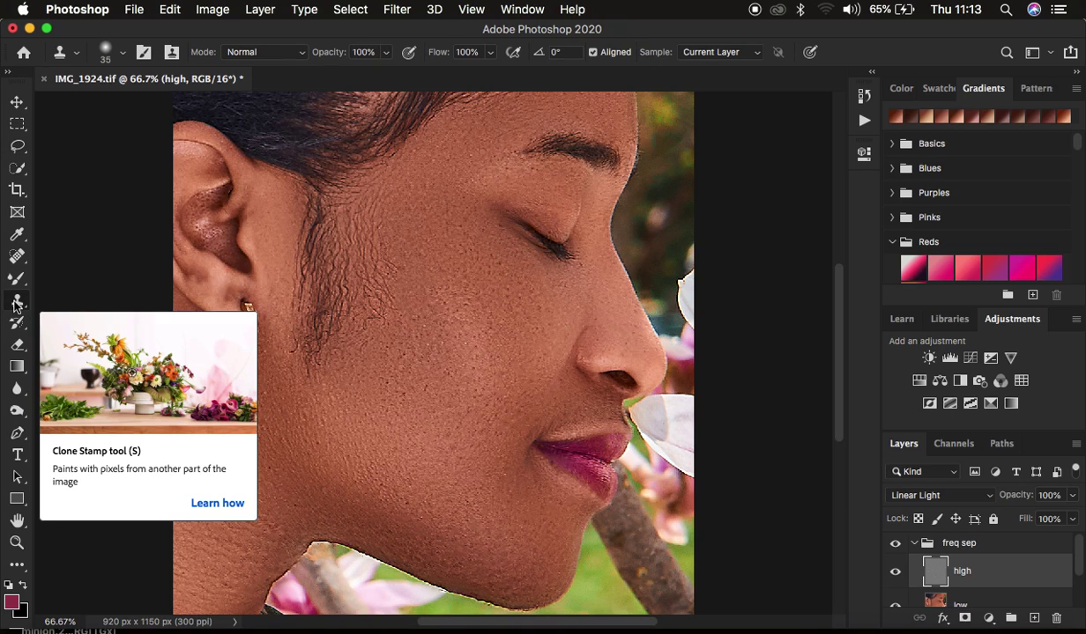
pyautogui.click(120, 58)
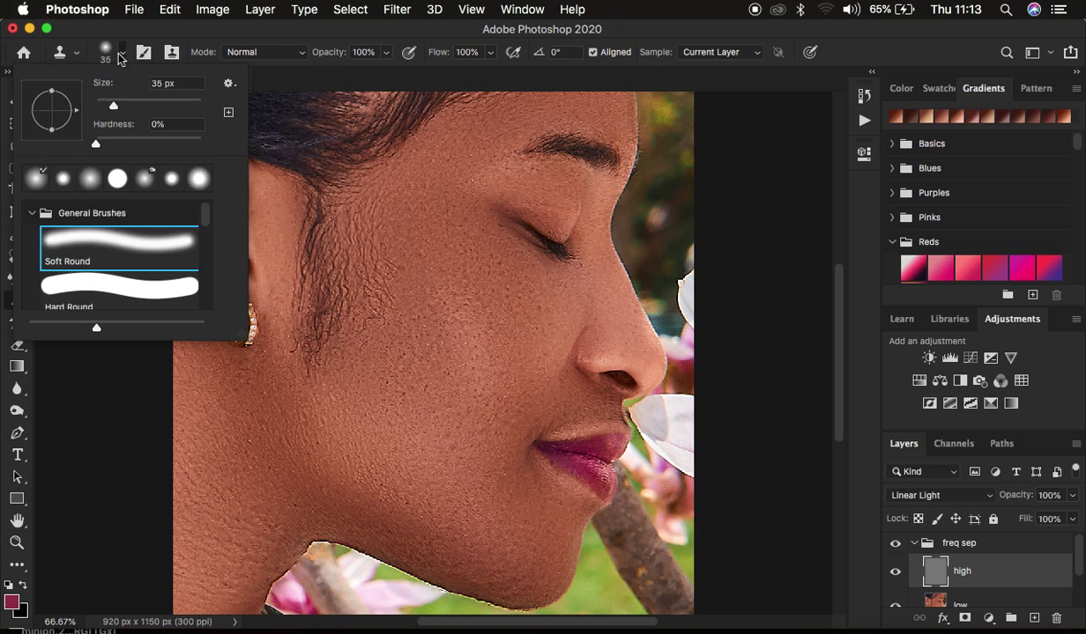
pyautogui.click(261, 47)
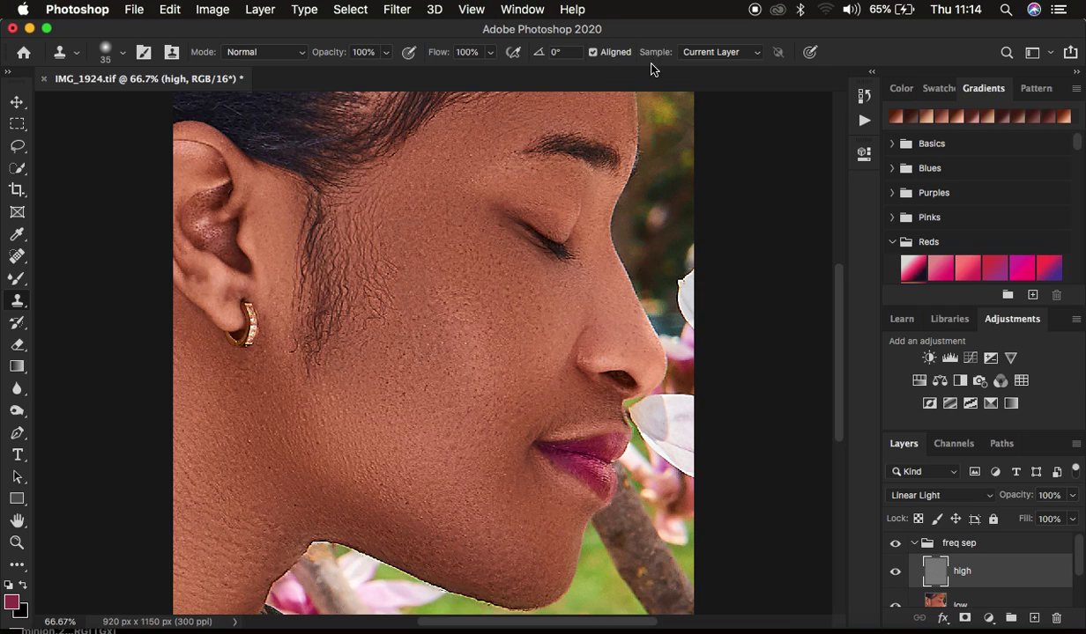
pyautogui.click(709, 52)
pyautogui.click(703, 55)
# Step: Clone clean skin texture over the dark spots on the cheek with a size 30 brush on the high layer, undoing one stroke
pyautogui.press('super+plus')
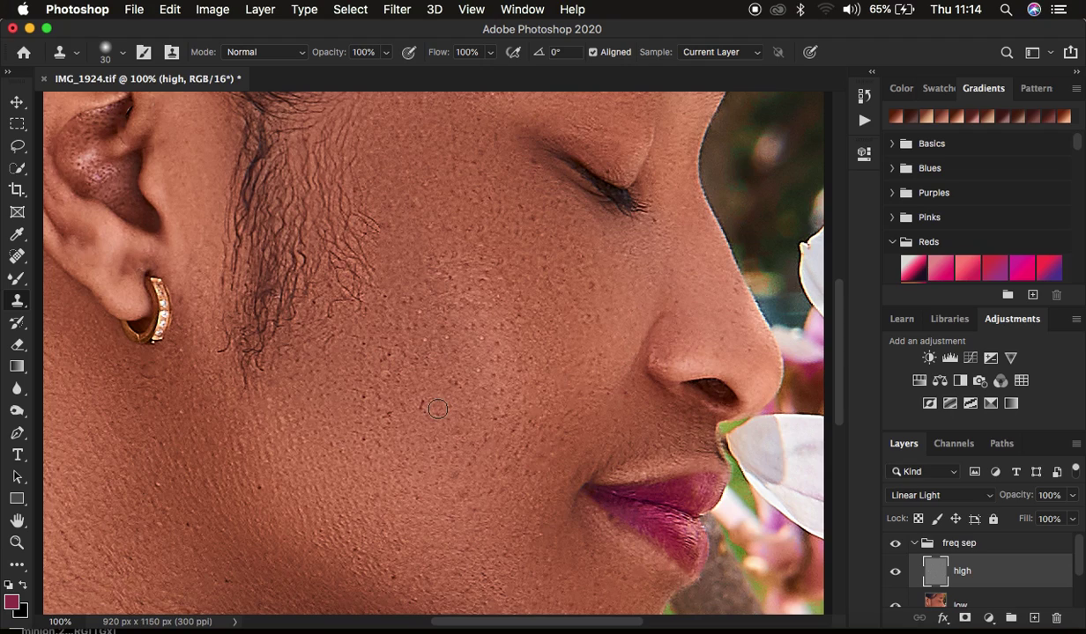
pyautogui.keyDown('alt'); pyautogui.click(437, 407); pyautogui.keyUp('alt')
pyautogui.click(452, 384)
pyautogui.press('super+z')
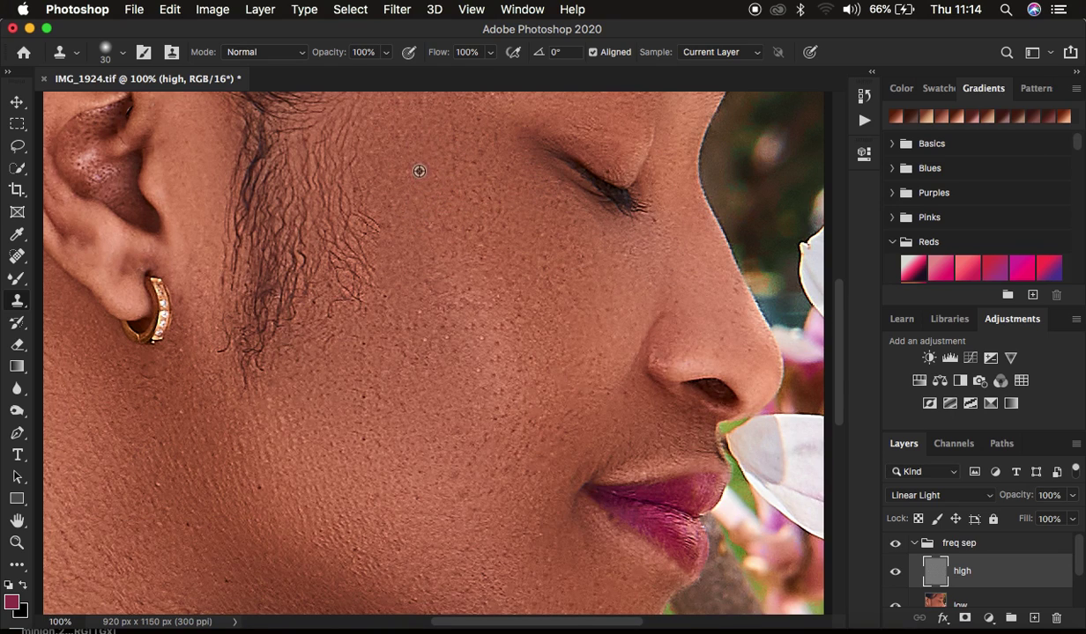
# Step: Clone clean skin texture over the blemishes on the chin, jaw and skin beside the mouth, using a size 40 brush on the high layer
pyautogui.scroll(-1, 545, 419)
pyautogui.scroll(-5, 545, 419)
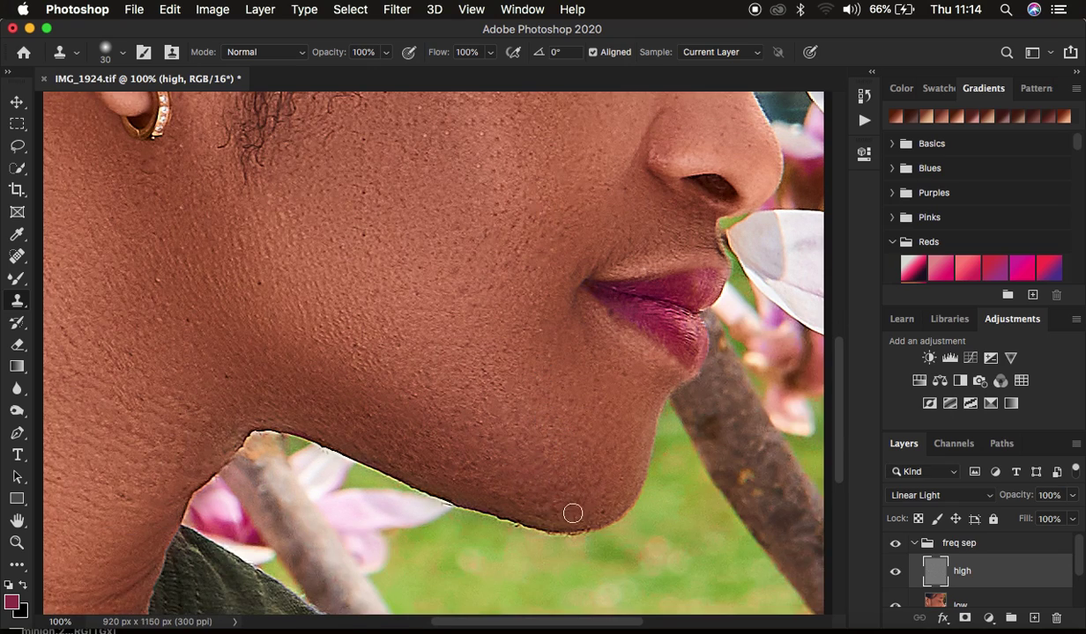
pyautogui.moveTo(608, 499); pyautogui.dragTo(602, 496)
pyautogui.press(']')
pyautogui.moveTo(548, 431); pyautogui.dragTo(527, 451)
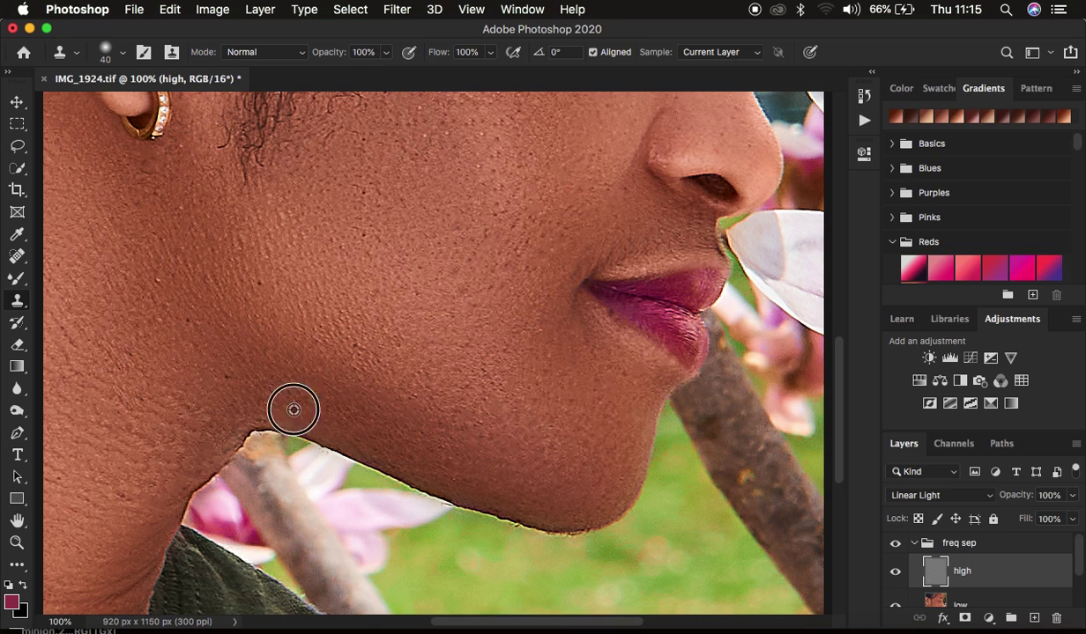
pyautogui.moveTo(621, 379); pyautogui.dragTo(530, 320)
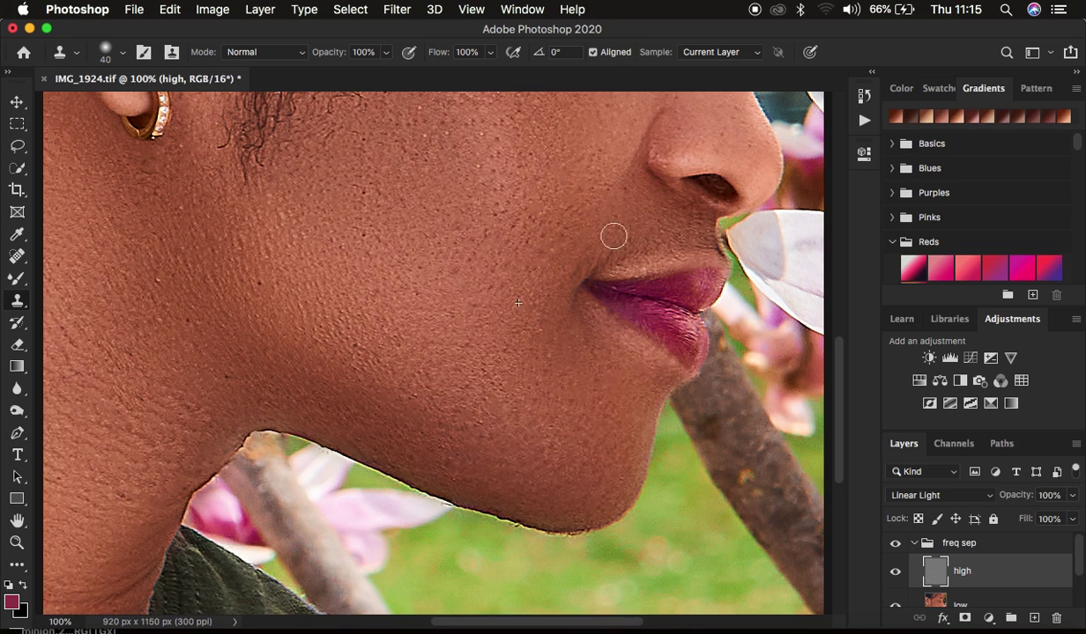
# Step: Sample clean skin texture on the cheek and touch up the remaining spots towards the temple beside the closed eye
pyautogui.scroll(4, 468, 249)
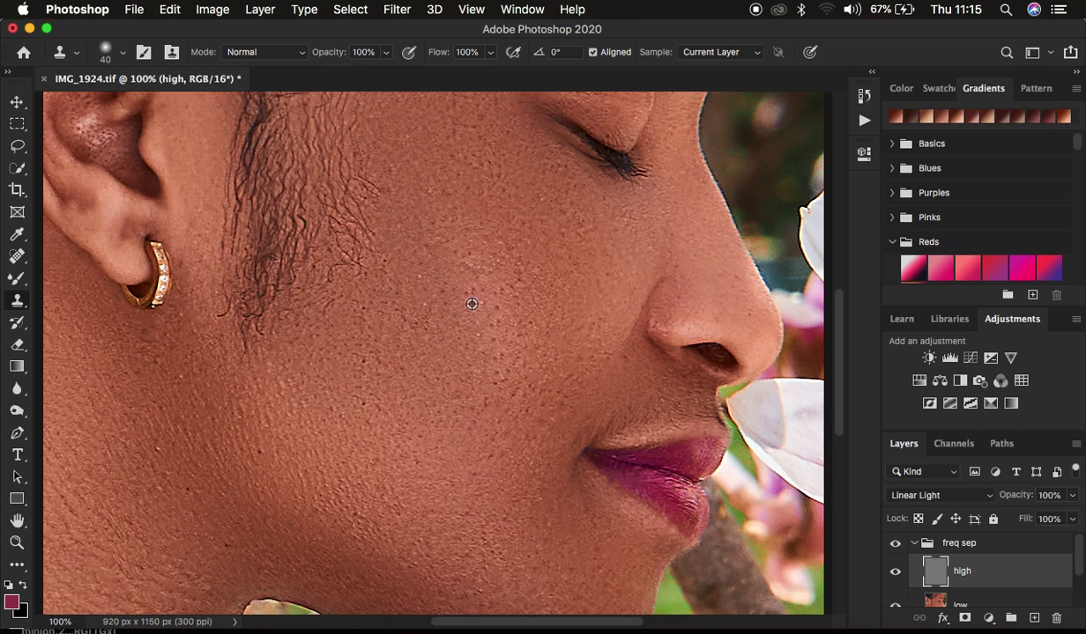
pyautogui.keyDown('alt'); pyautogui.click(415, 322); pyautogui.keyUp('alt')
pyautogui.scroll(5, 612, 306)
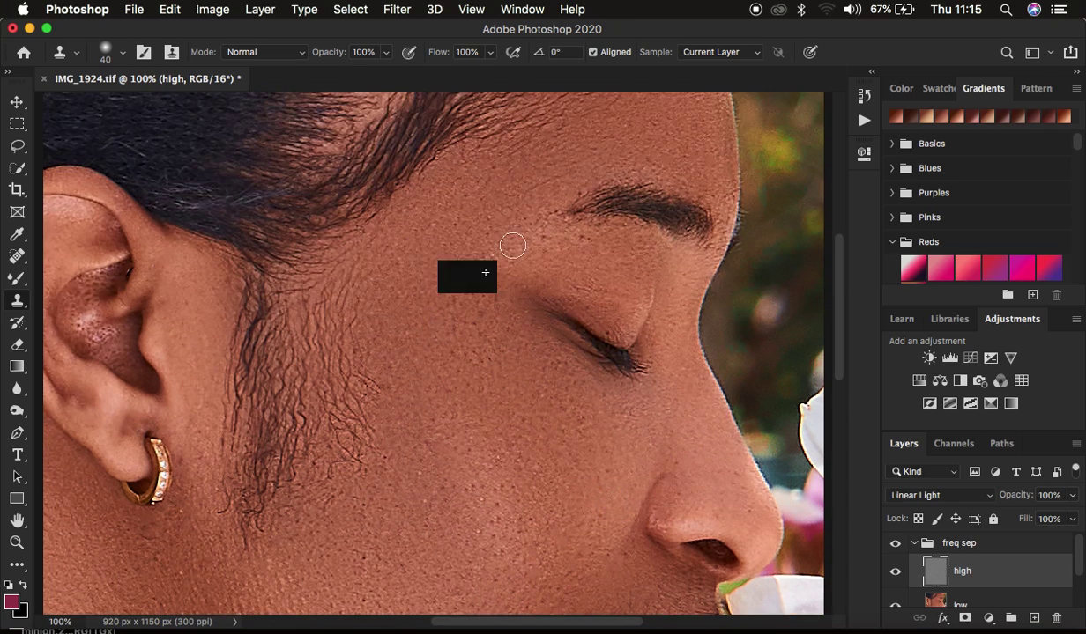
pyautogui.scroll(3, 552, 334)
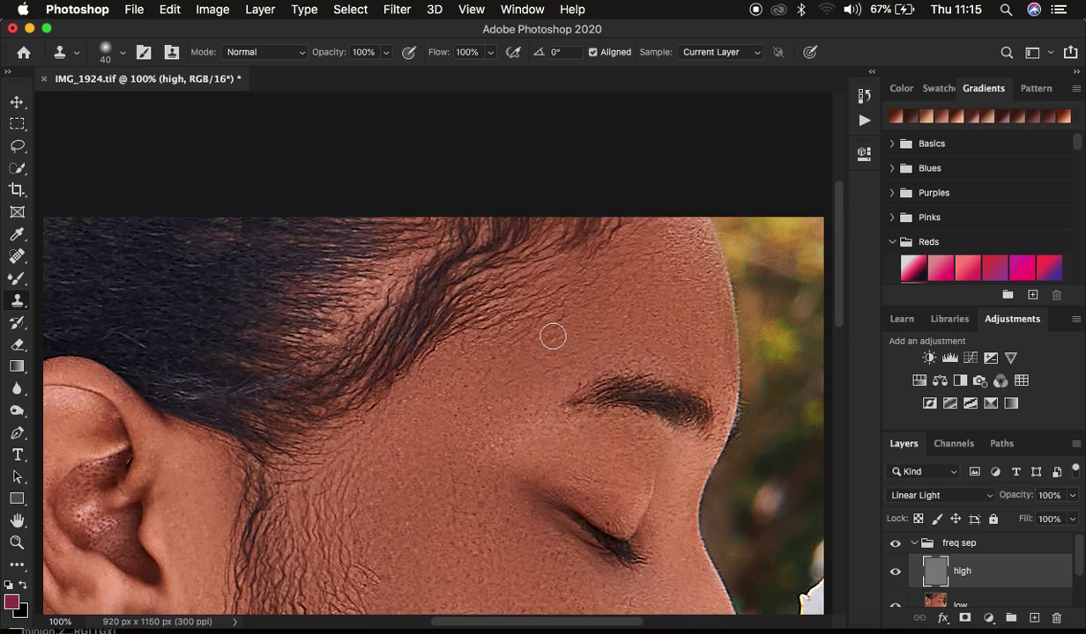
pyautogui.scroll(-11, 553, 337)
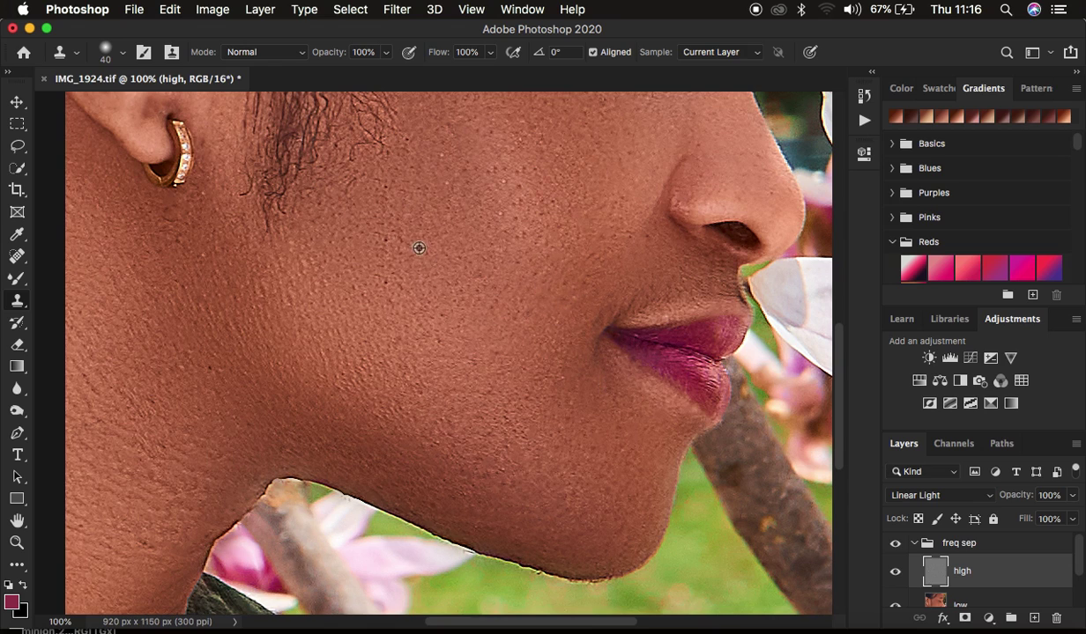
# Step: View the whole portrait at 50%, collapse the freq sep group and toggle its visibility to compare before and after
pyautogui.hotkey('ctrl', '-')
pyautogui.hotkey('ctrl', '-')
pyautogui.hotkey('ctrl', '-')
pyautogui.hotkey('ctrl', '+')
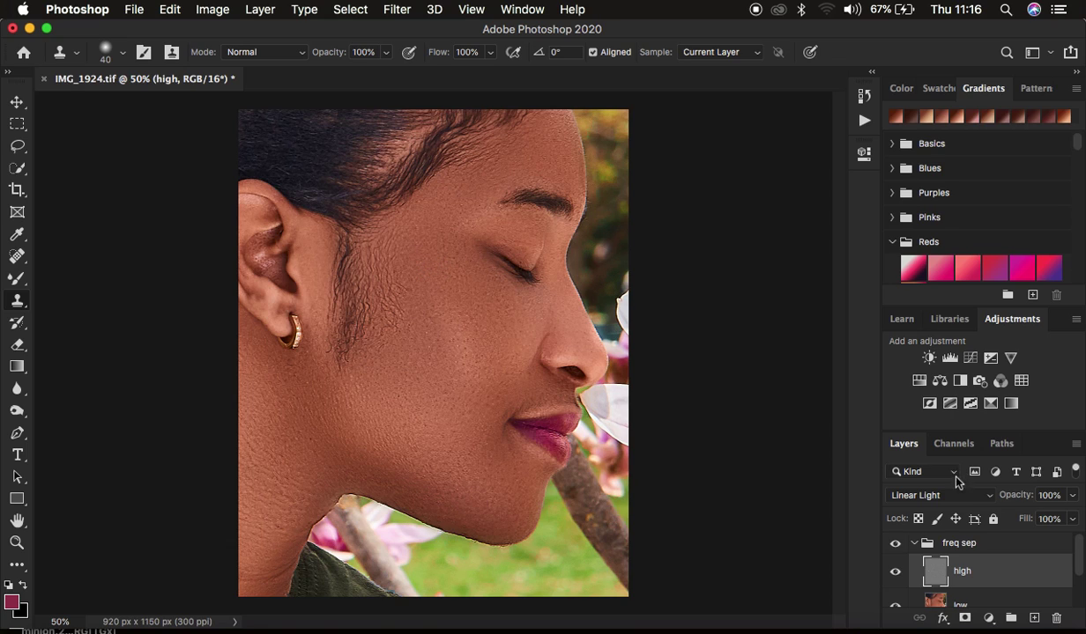
pyautogui.click(914, 544)
pyautogui.click(899, 549)
pyautogui.click(899, 549)
pyautogui.click(899, 549)
pyautogui.click(899, 549)
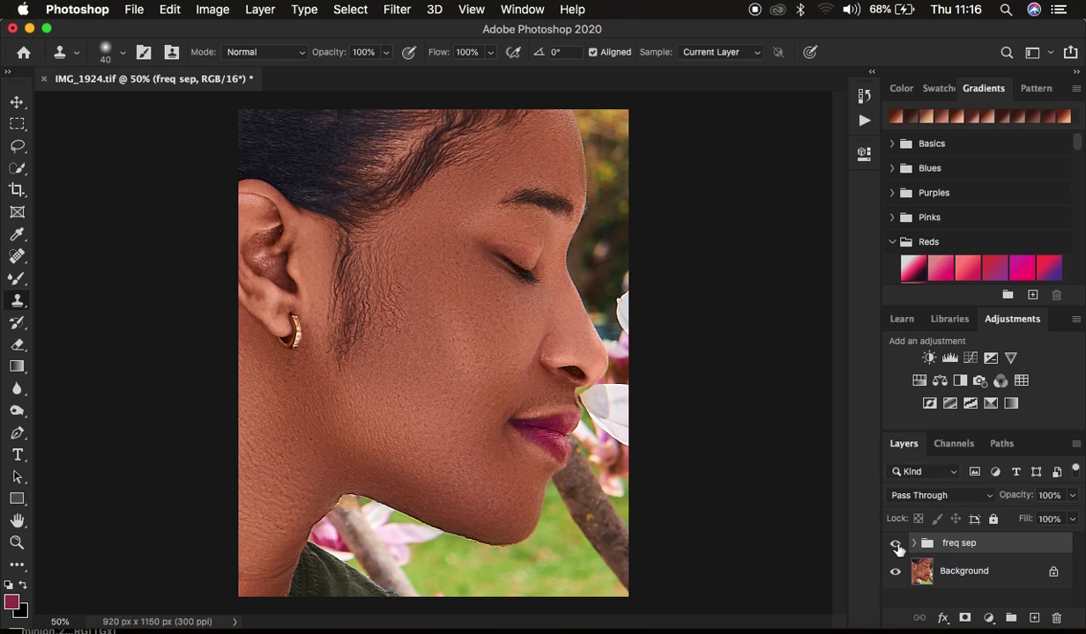